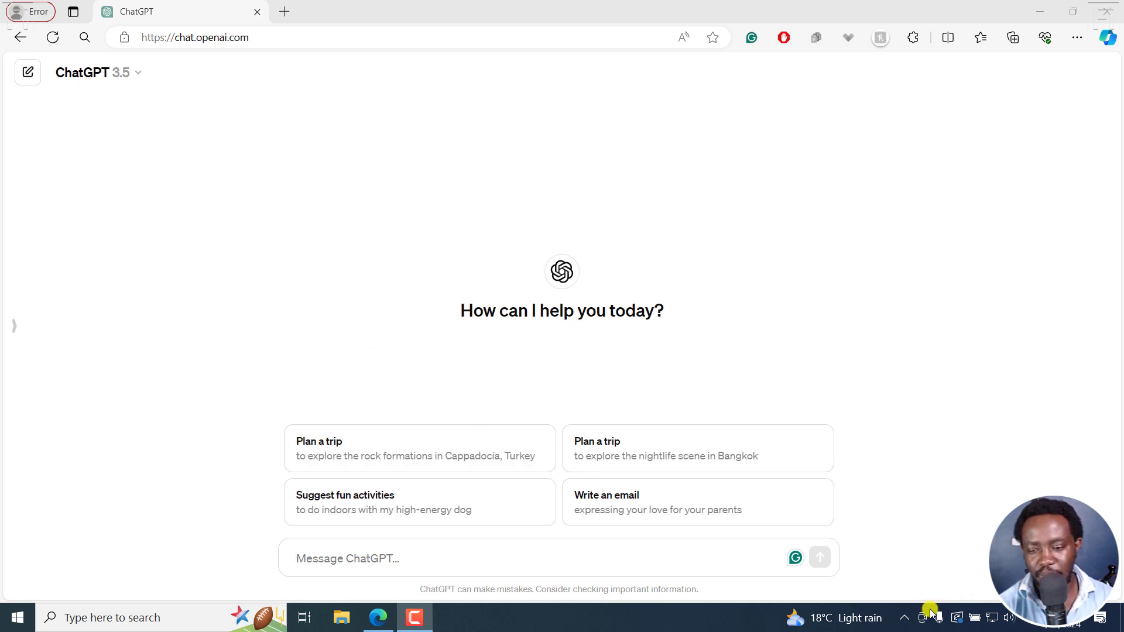
- Dismiss the popup and launch Command Prompt from Windows search, repositioning its window
left_click(904, 617)
left_click(904, 588)
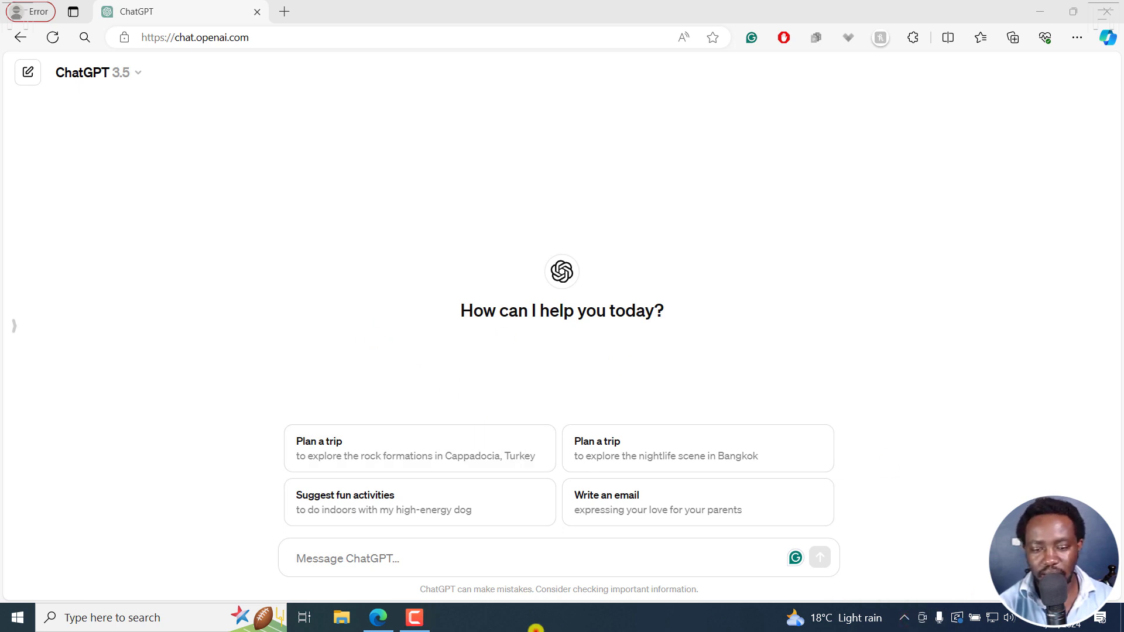
left_click(90, 615)
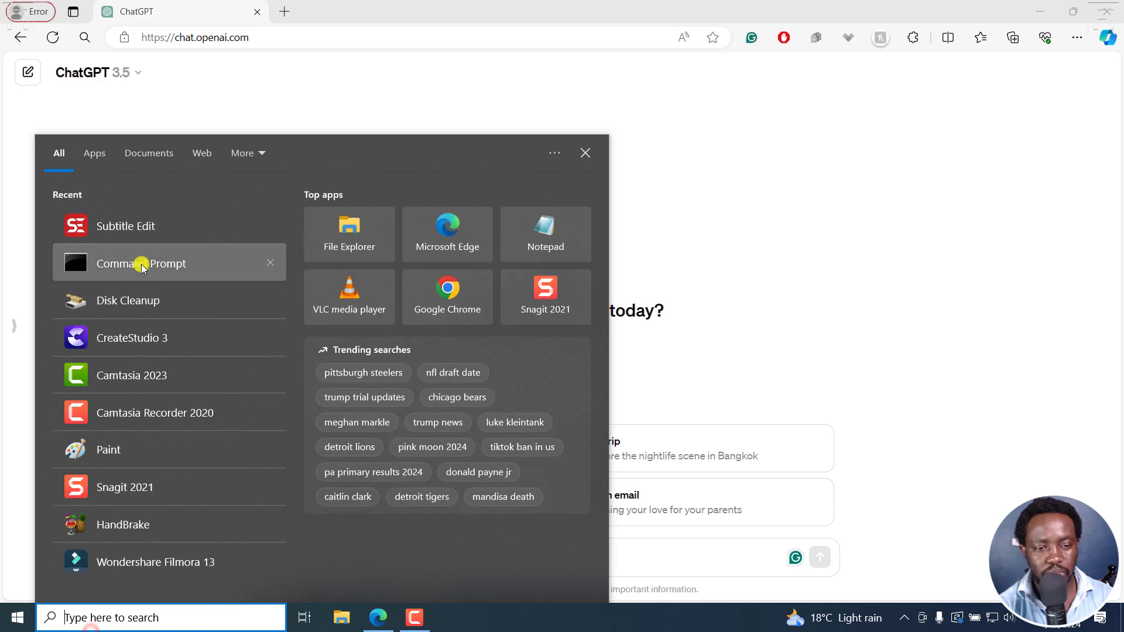
left_click(142, 266)
left_click_drag(281, 70, 272, 187)
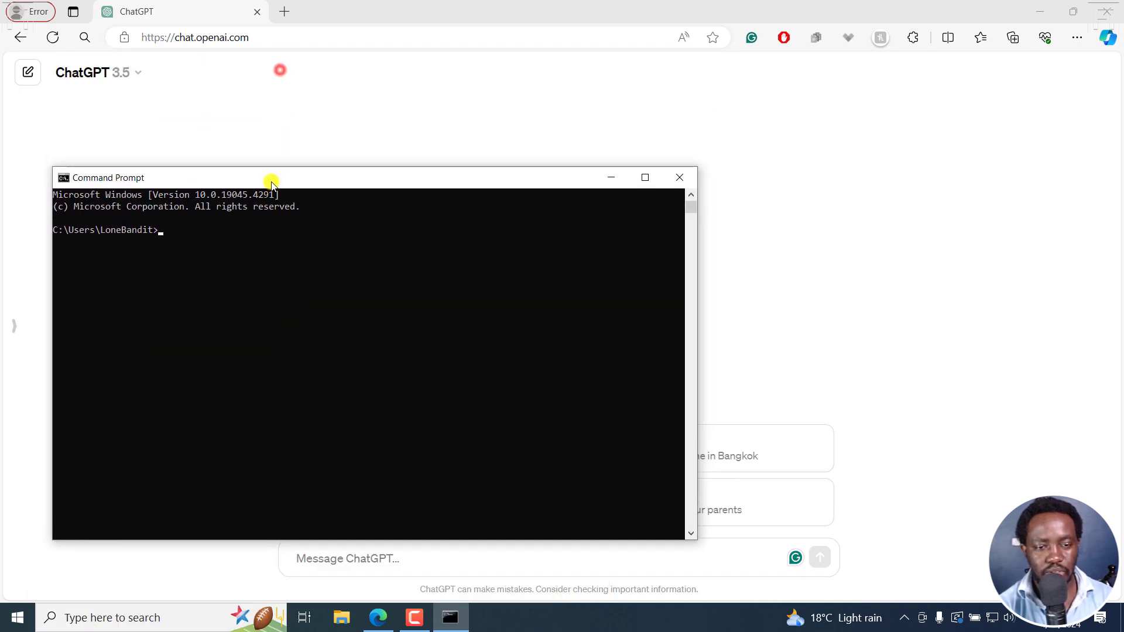
- Start Llama 3 locally with 'ollama run llama3' and move the console up and right
type("oall")
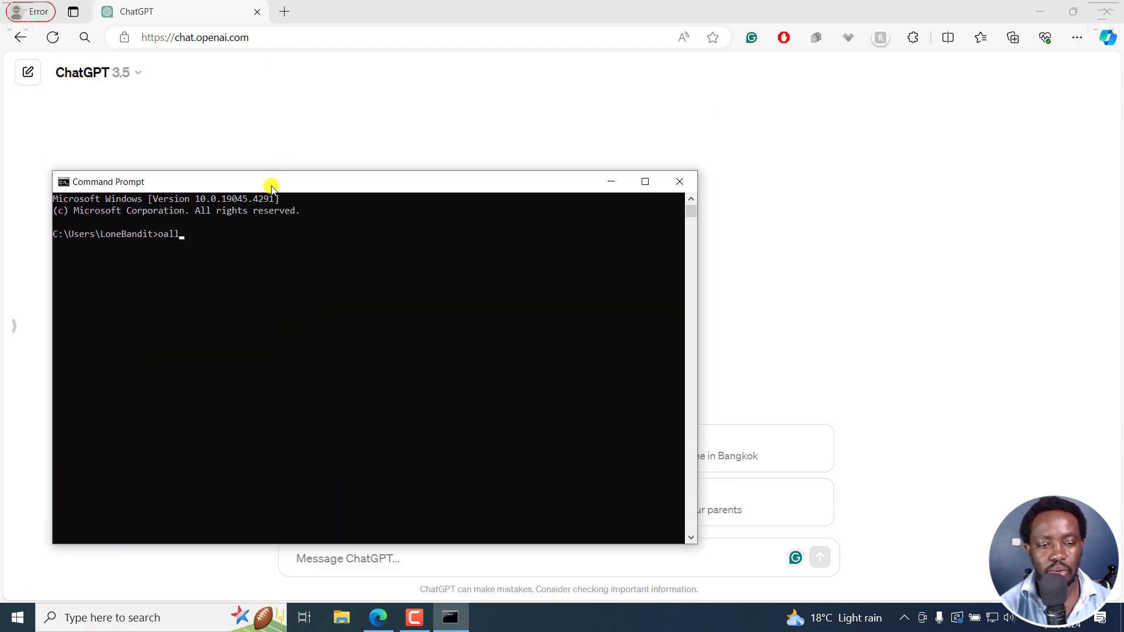
key("BackSpace")
key("BackSpace")
key("BackSpace")
type("llama ")
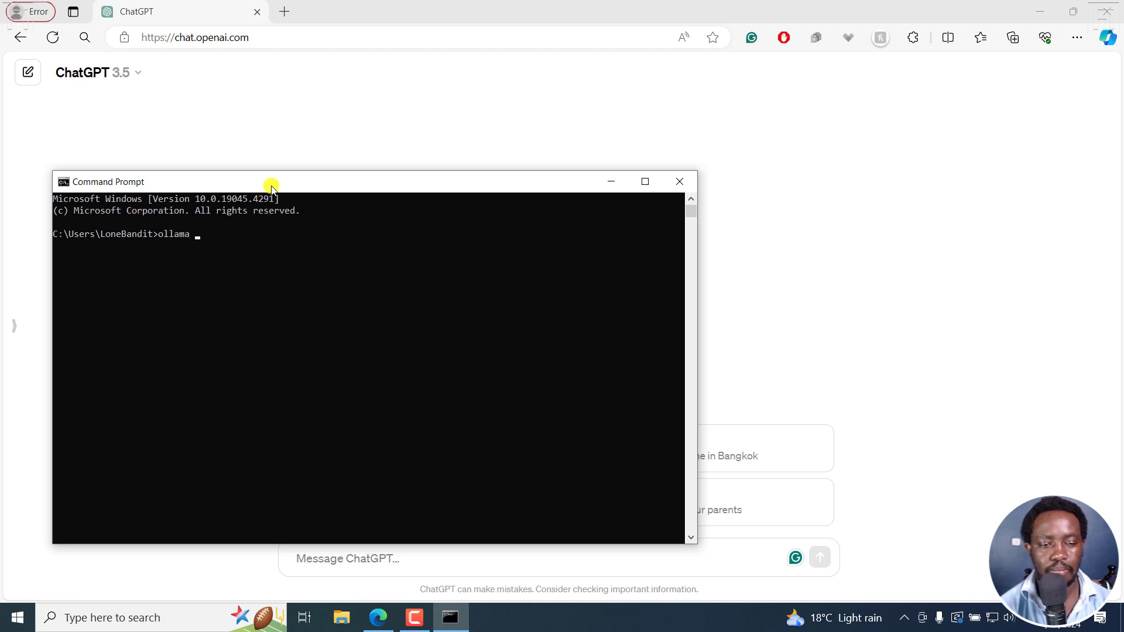
type("run llam")
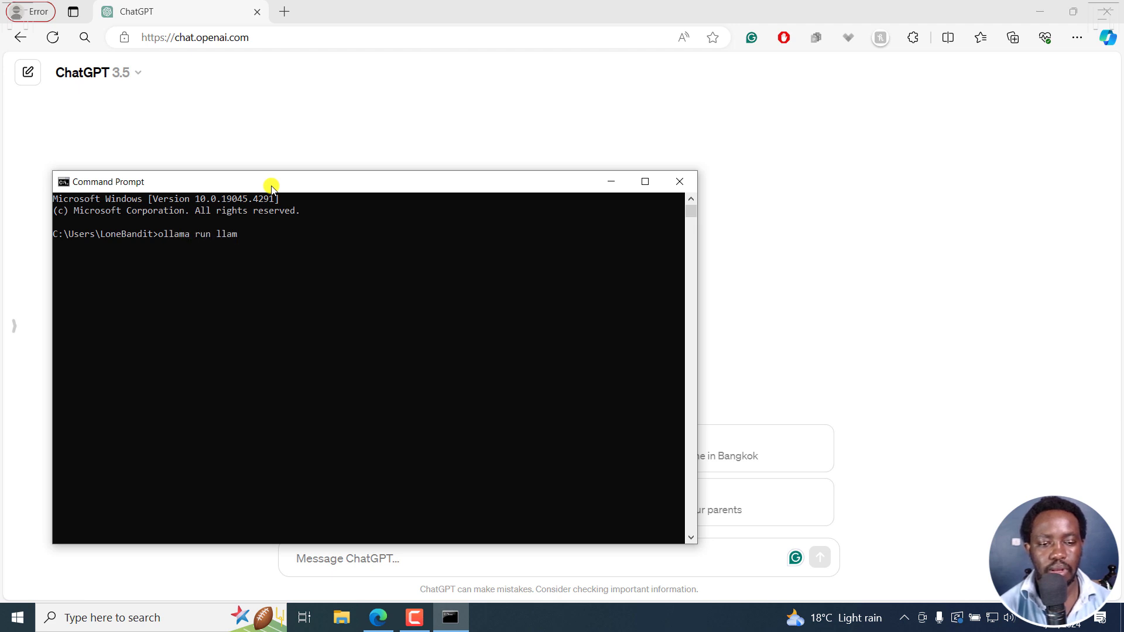
type("a3")
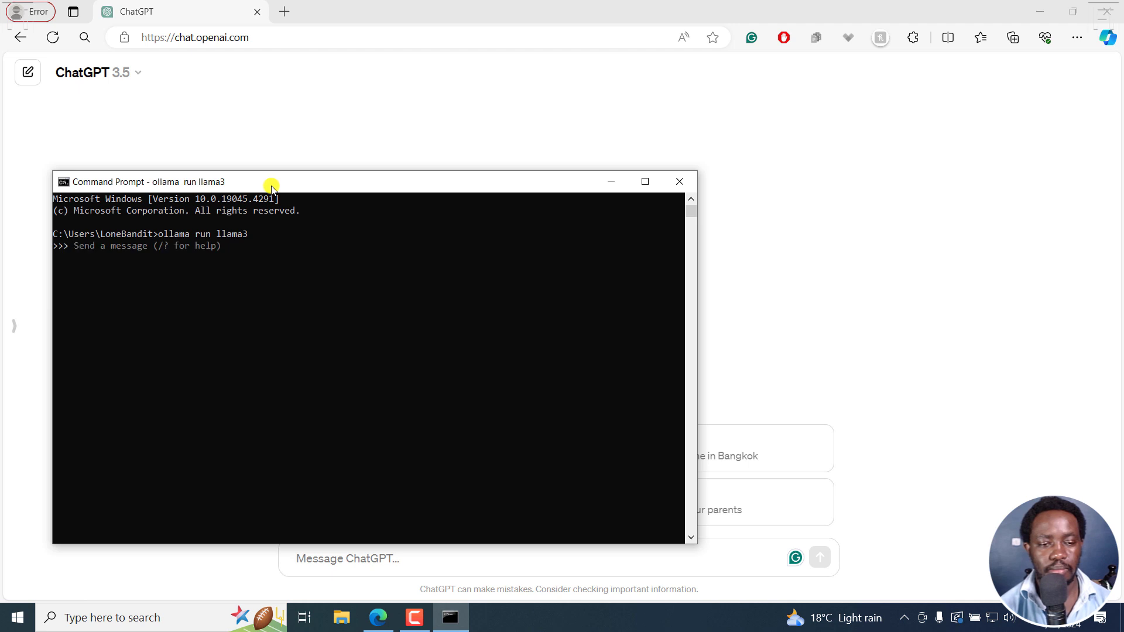
left_click_drag(271, 187, 479, 117)
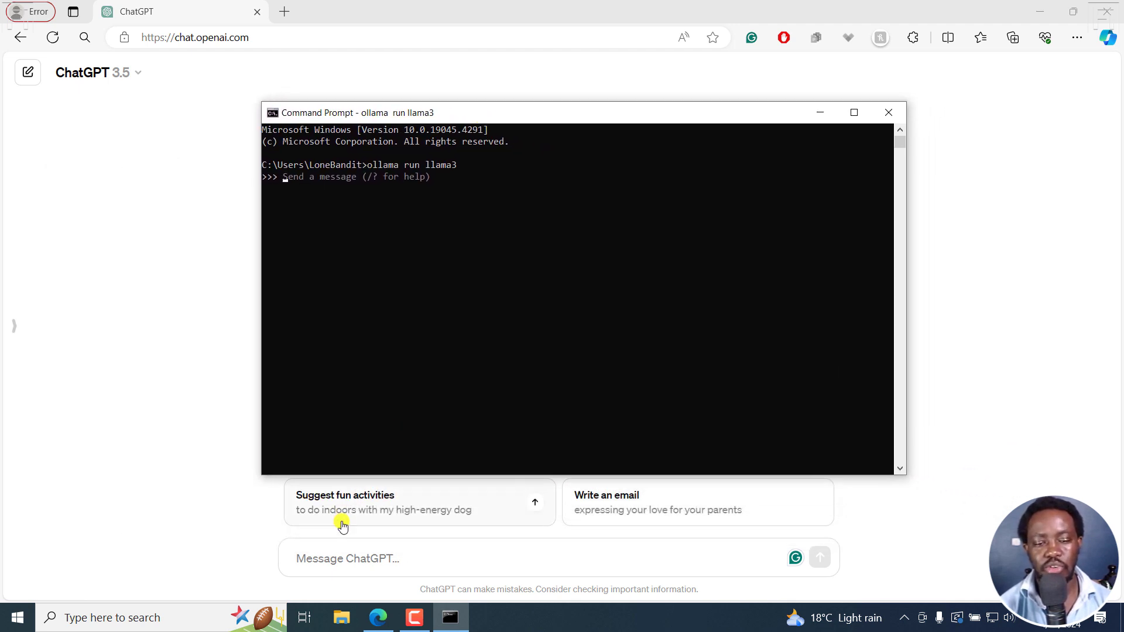
- Ask ChatGPT 'How many countries are in Africa?'
left_click(320, 562)
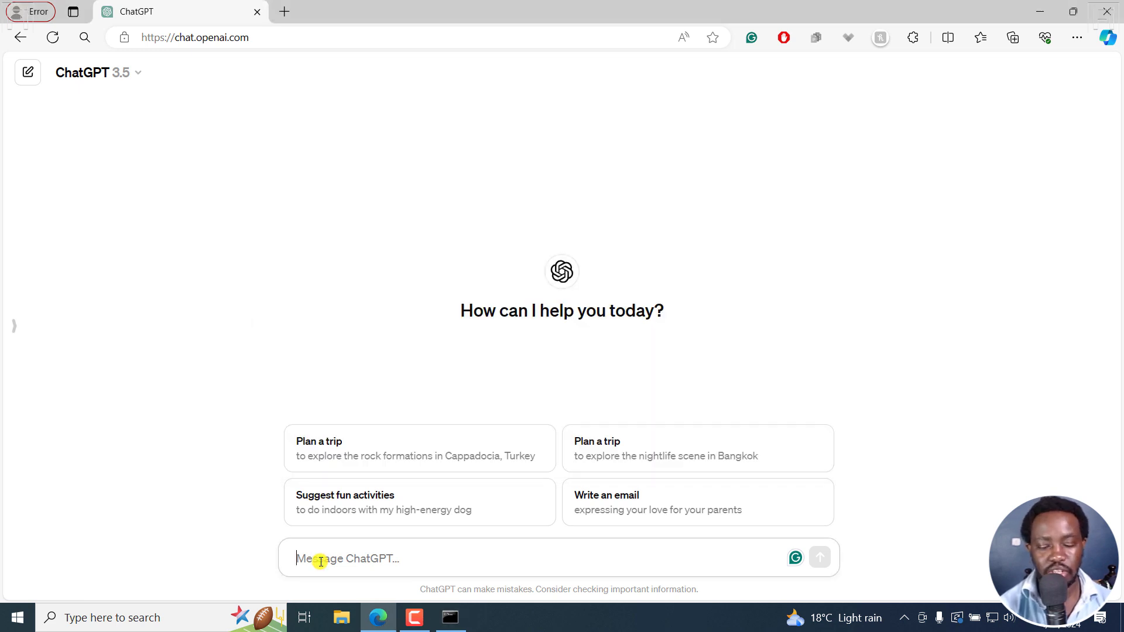
type("How m")
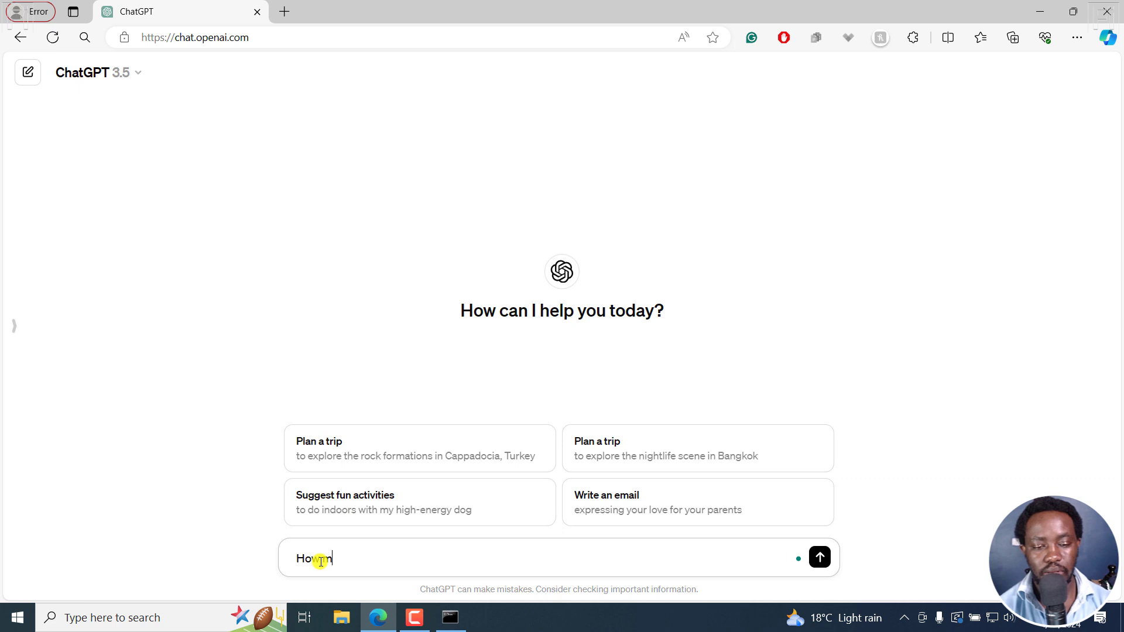
type("any countries ")
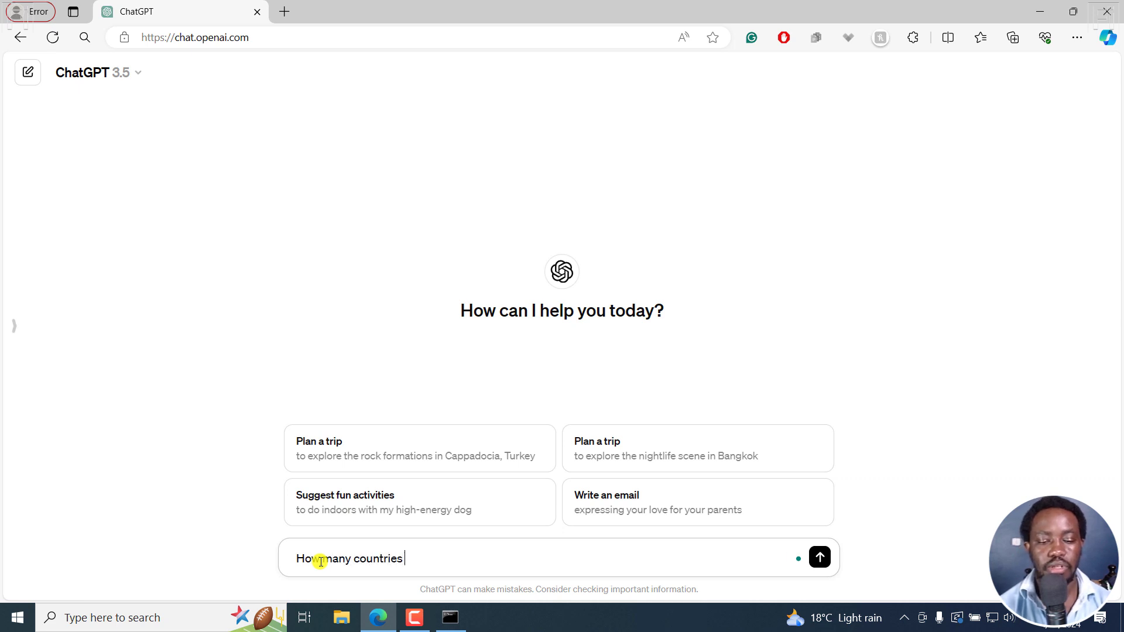
type("are in Africa?")
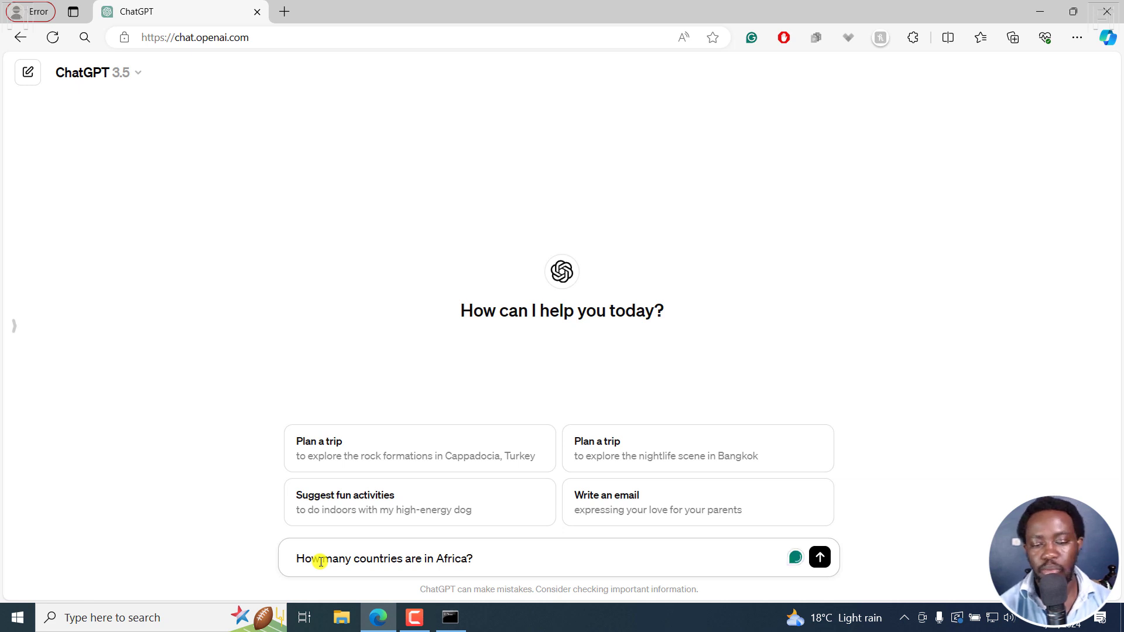
key("Return")
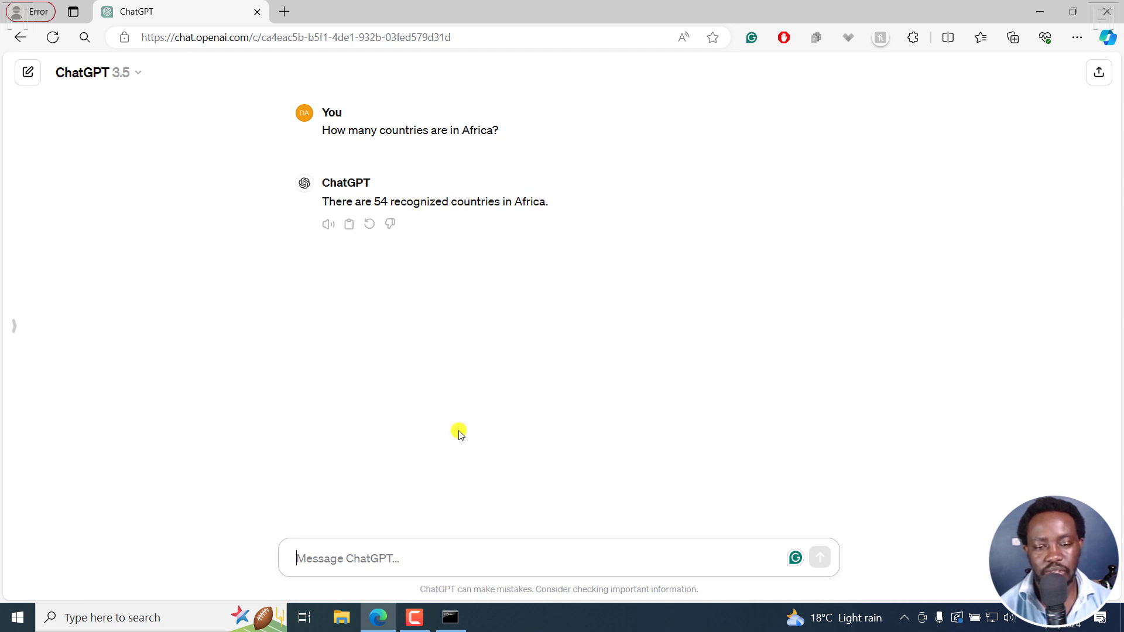
- Ask Llama 3 the same 'How many countries are in Africa?' question, console moved lower
left_click(450, 618)
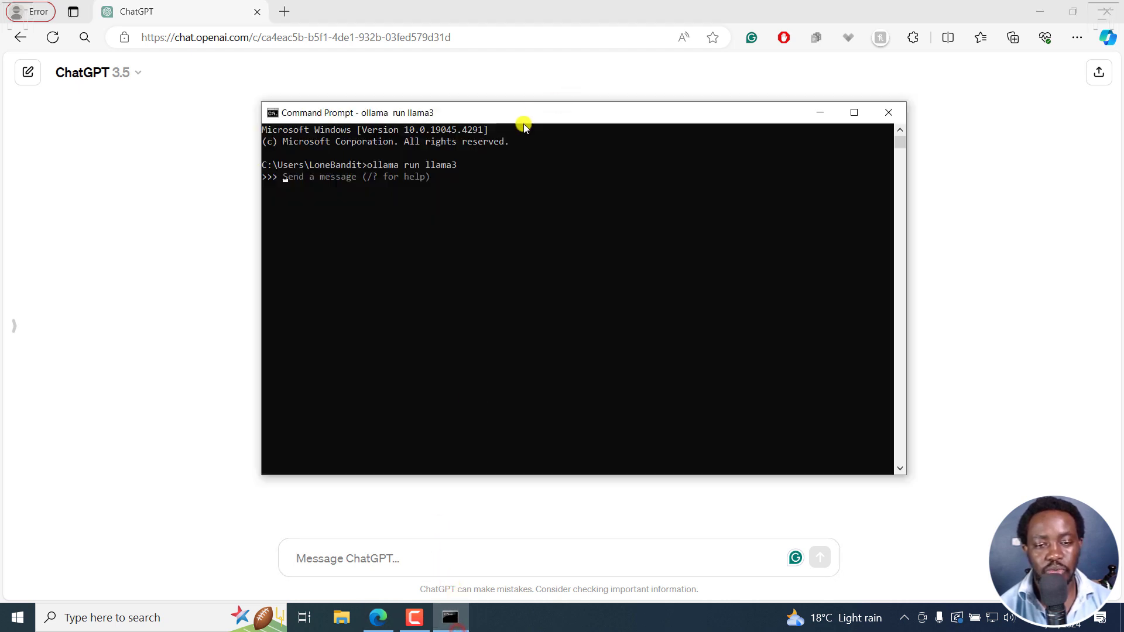
left_click_drag(523, 115, 503, 246)
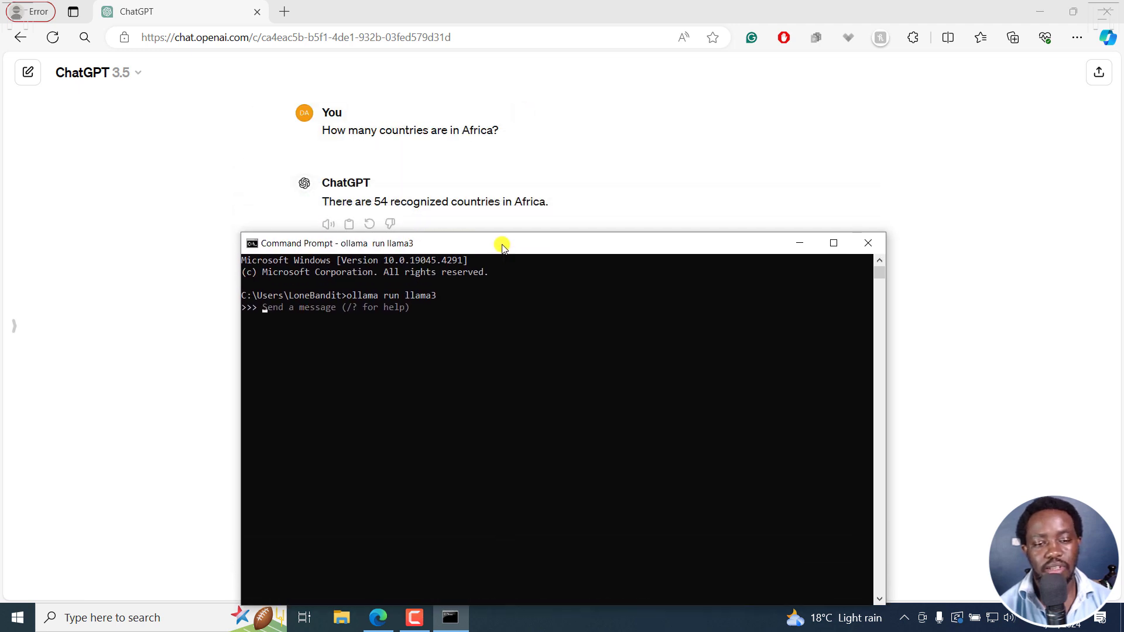
type("Ho")
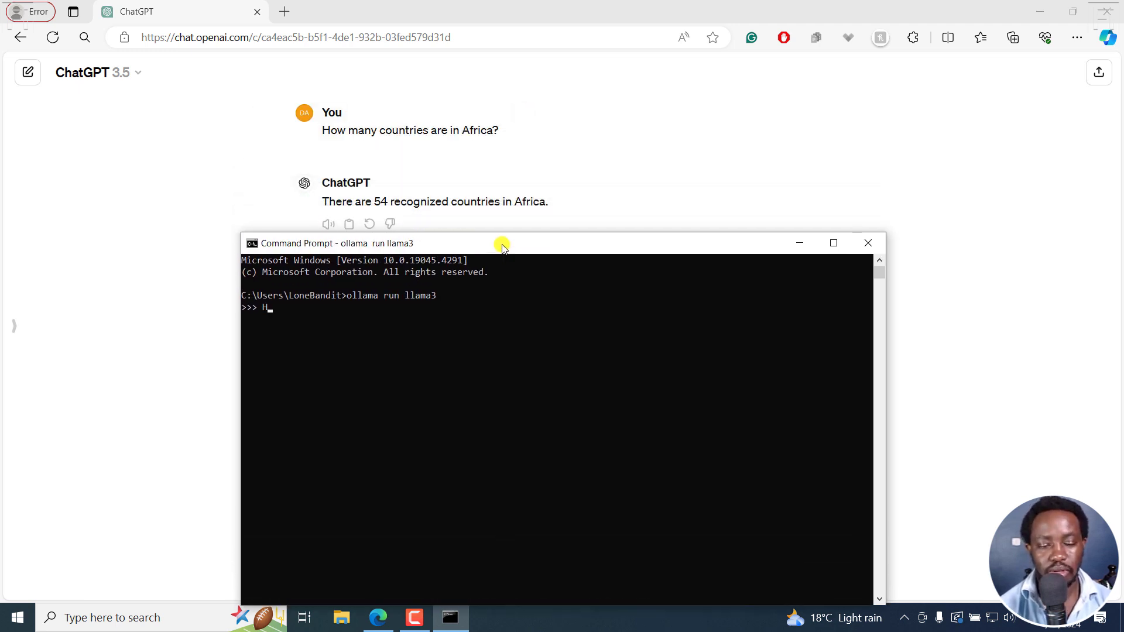
type("w many ")
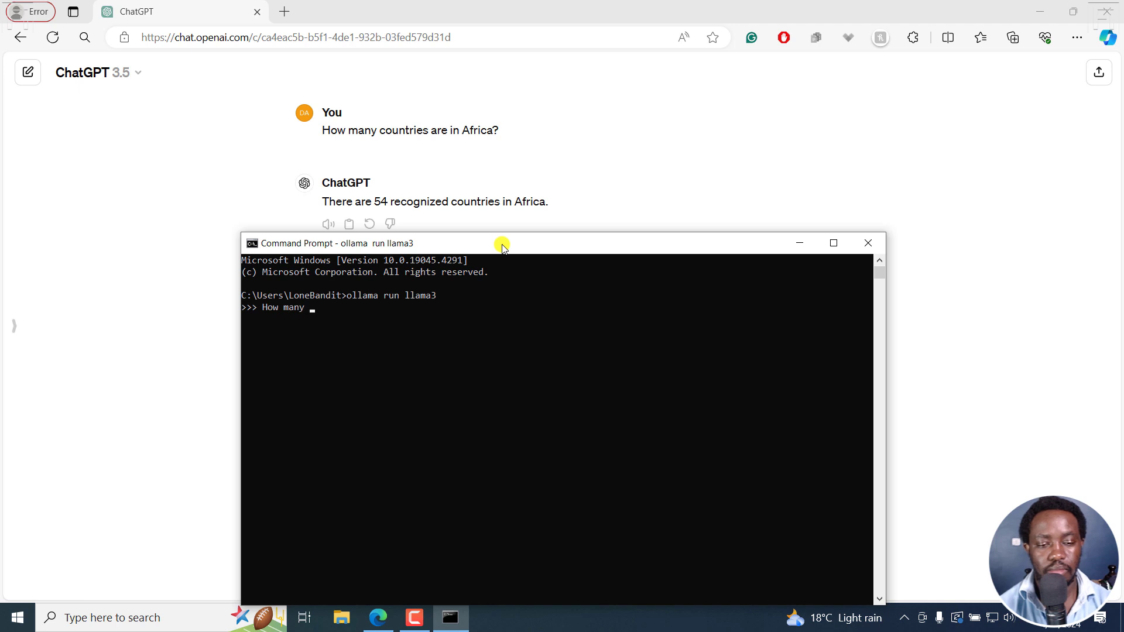
type("countries are")
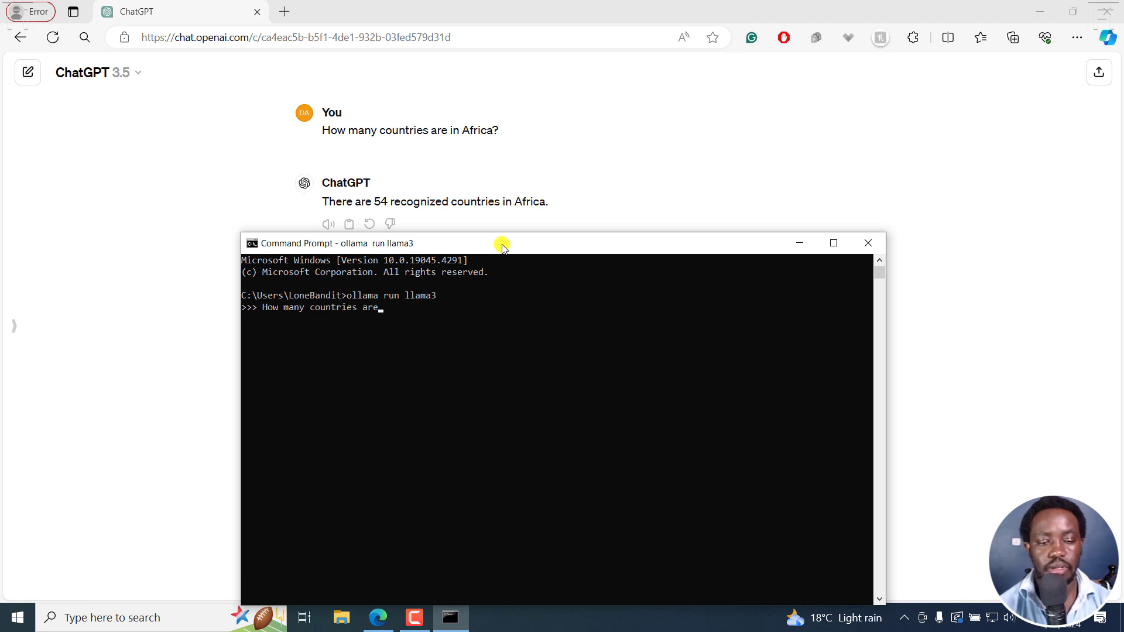
type(" in Africa?")
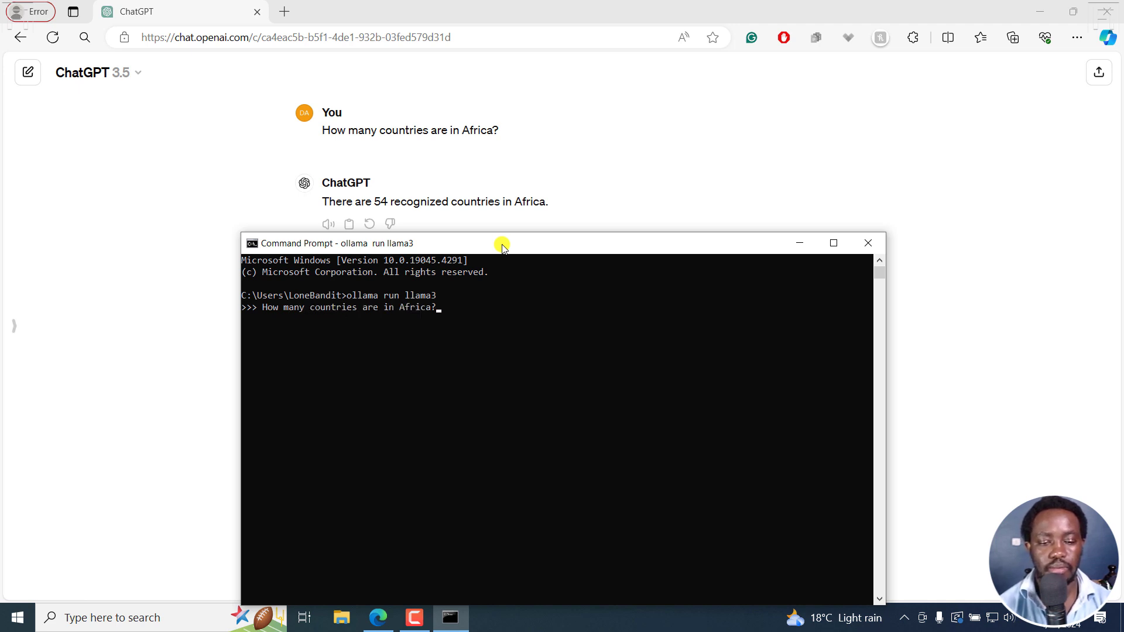
key("Return")
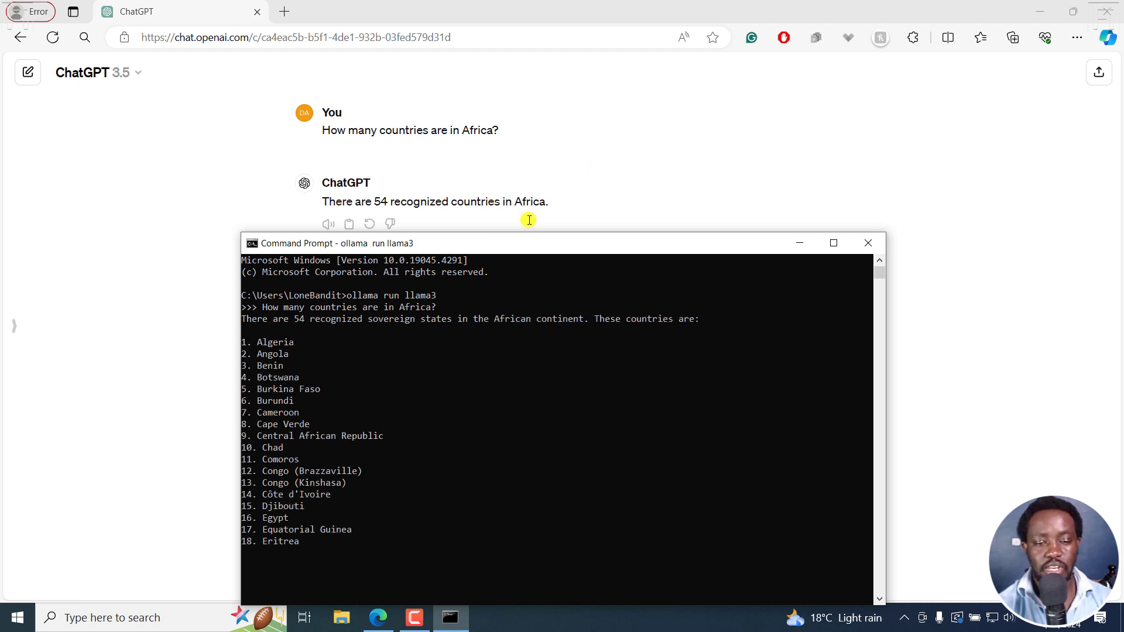
- Reposition the console window while Llama 3 lists the African countries
left_click_drag(478, 248, 785, 181)
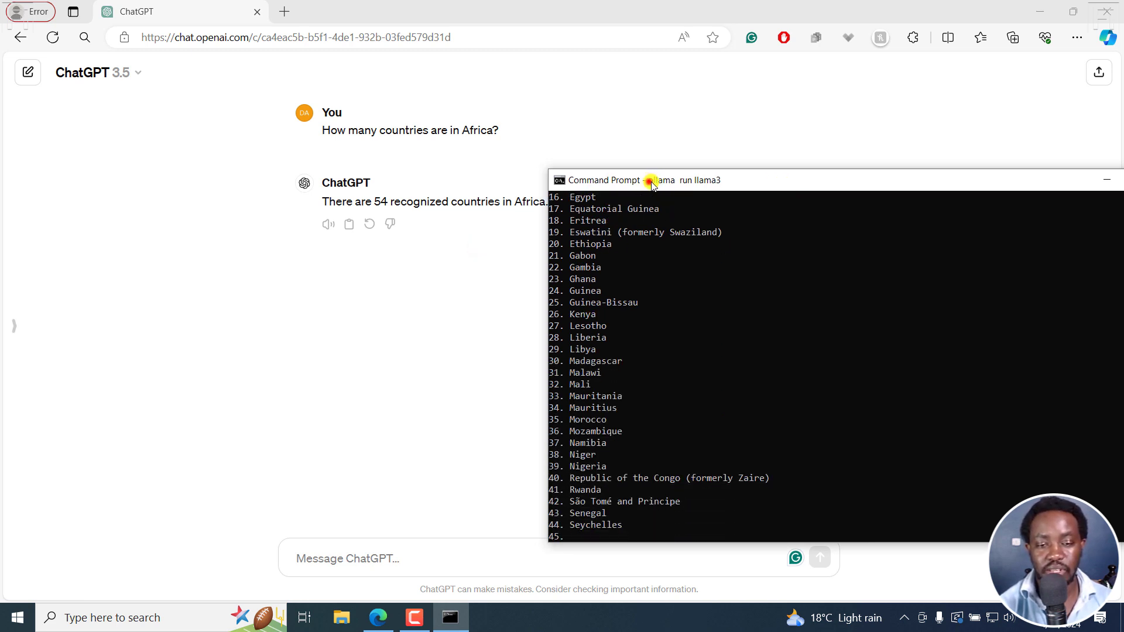
left_click_drag(650, 181, 739, 190)
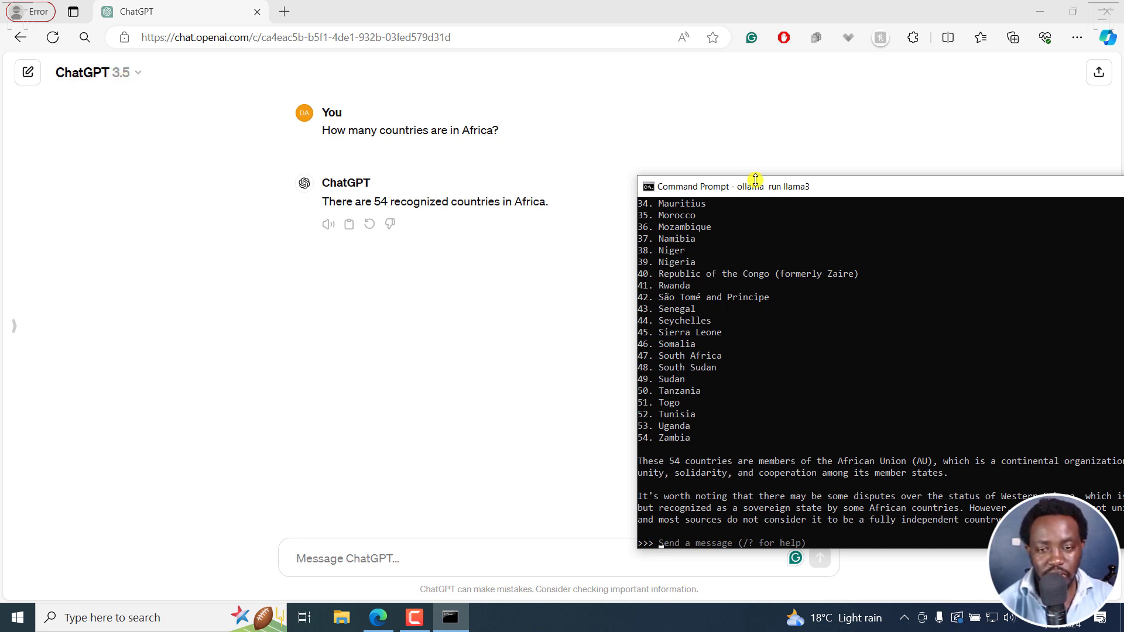
left_click_drag(757, 187, 493, 219)
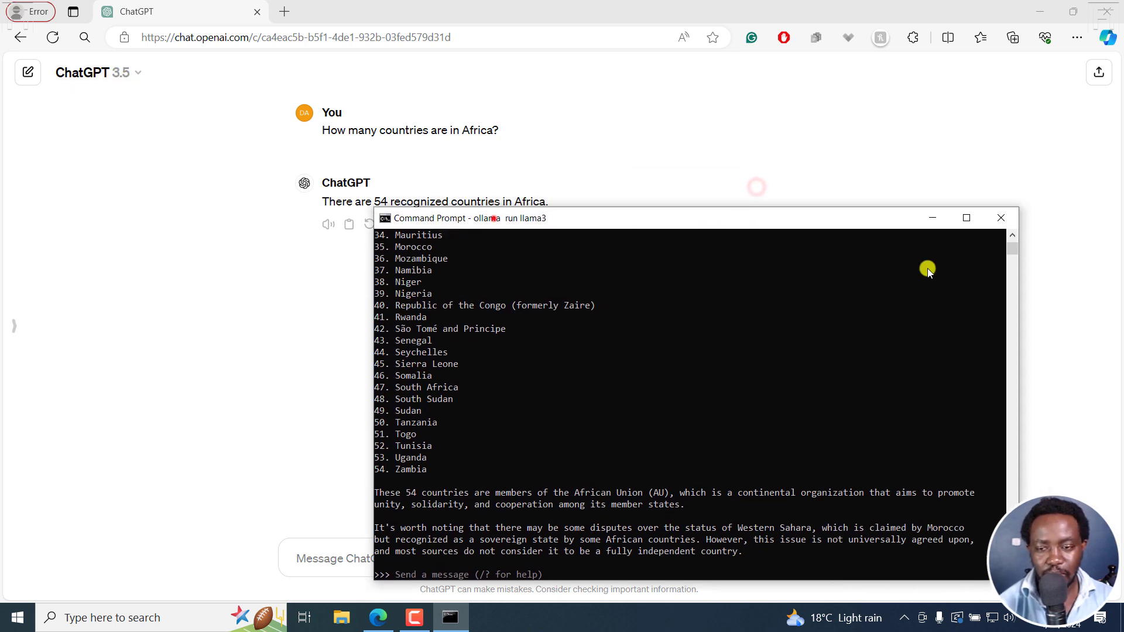
left_click(1013, 235)
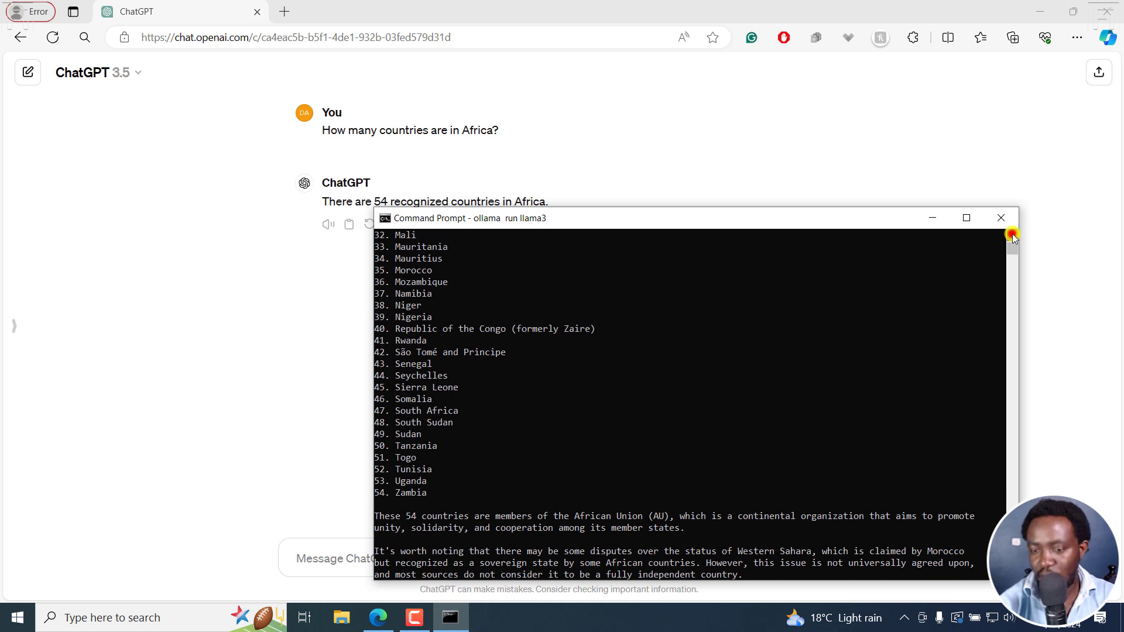
left_click(1012, 235)
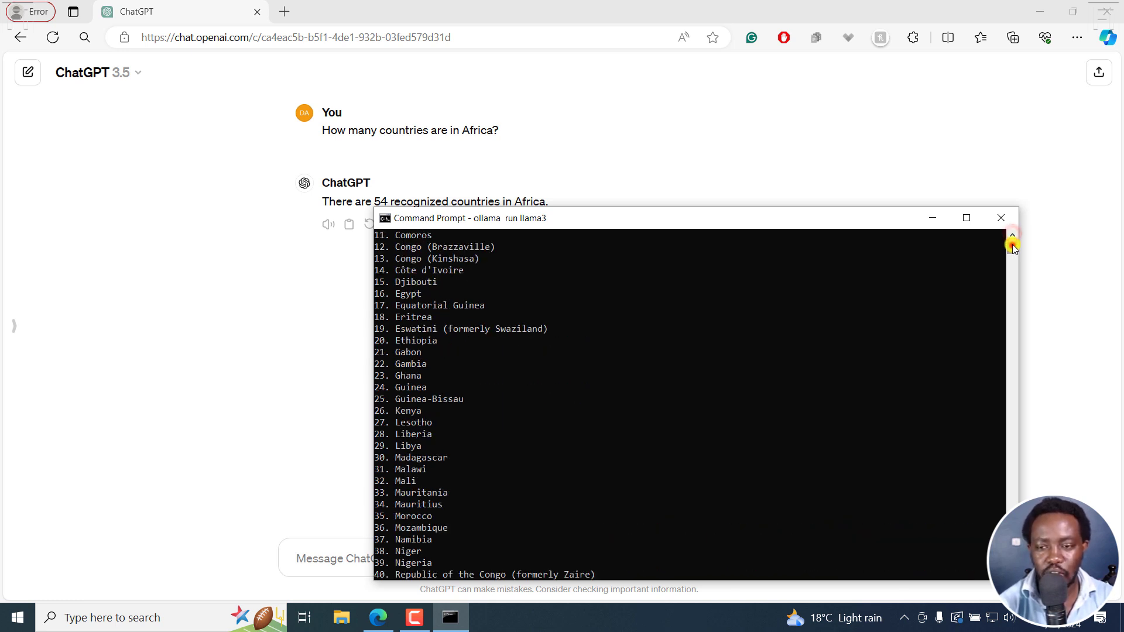
- Scroll through Llama 3's full list of 54 countries and the Western Sahara note
left_click_drag(615, 211, 775, 203)
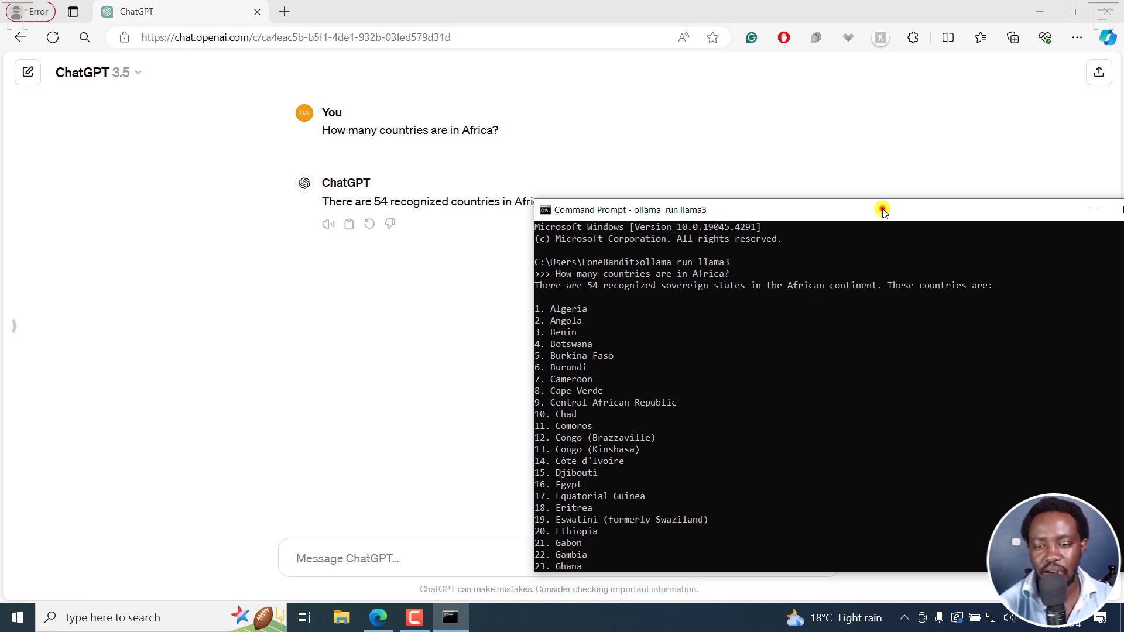
left_click_drag(880, 210, 740, 161)
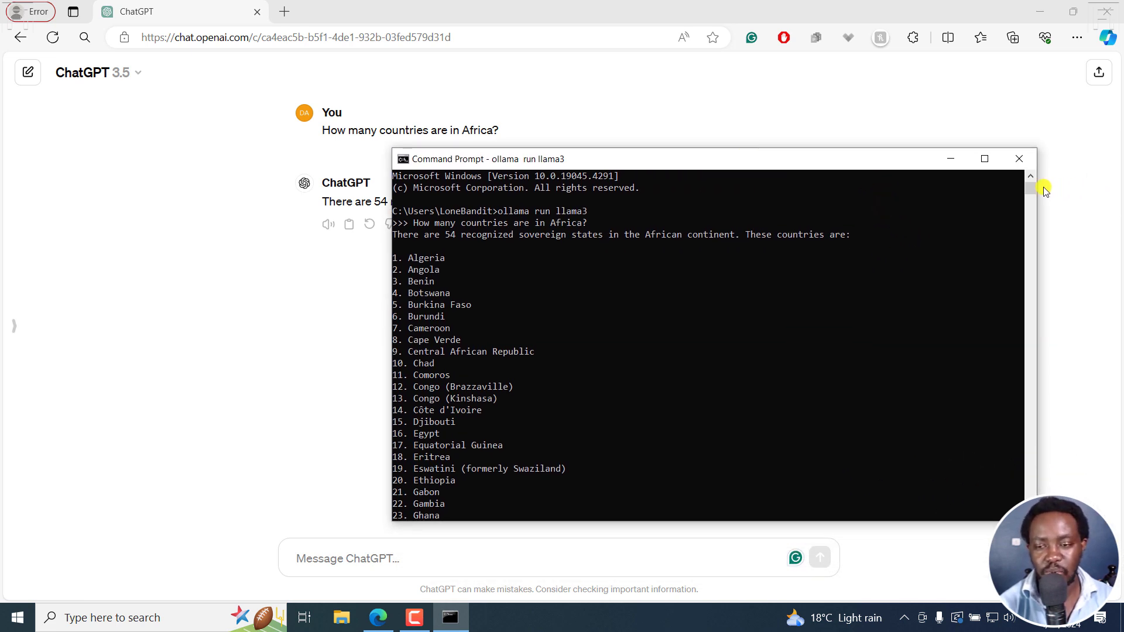
left_click_drag(1031, 187, 1035, 208)
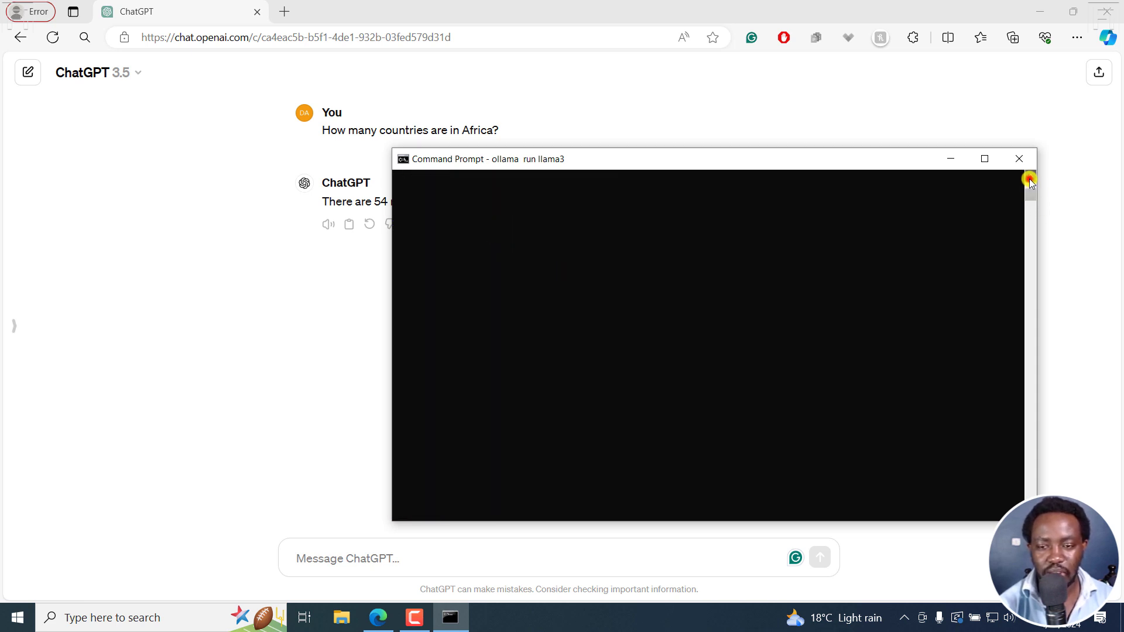
left_click(1029, 178)
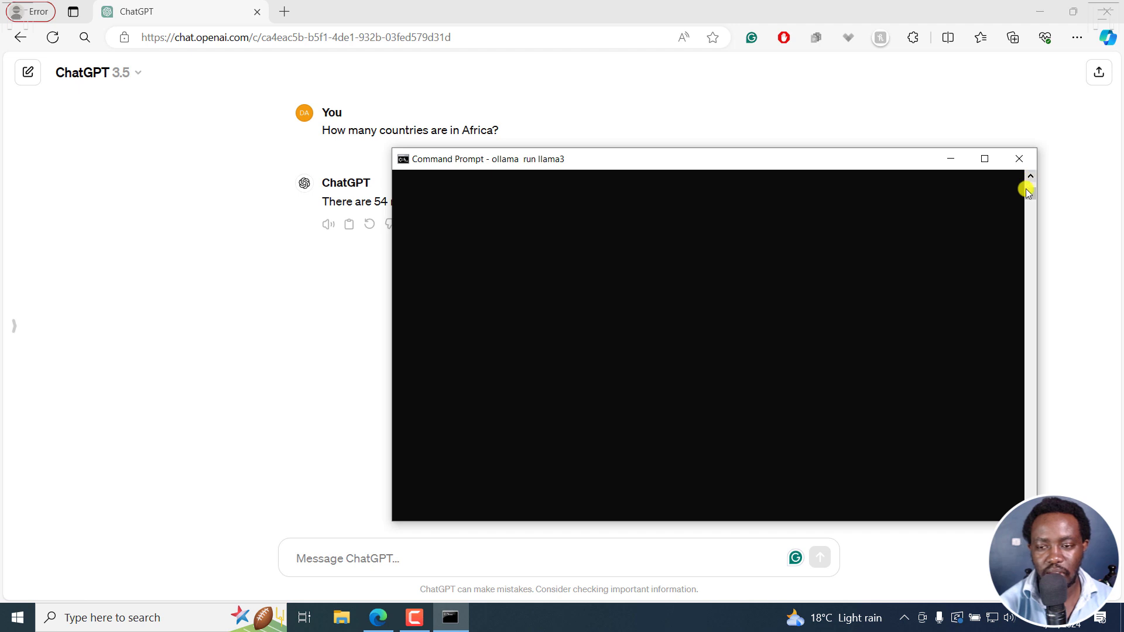
left_click_drag(1030, 196, 1031, 188)
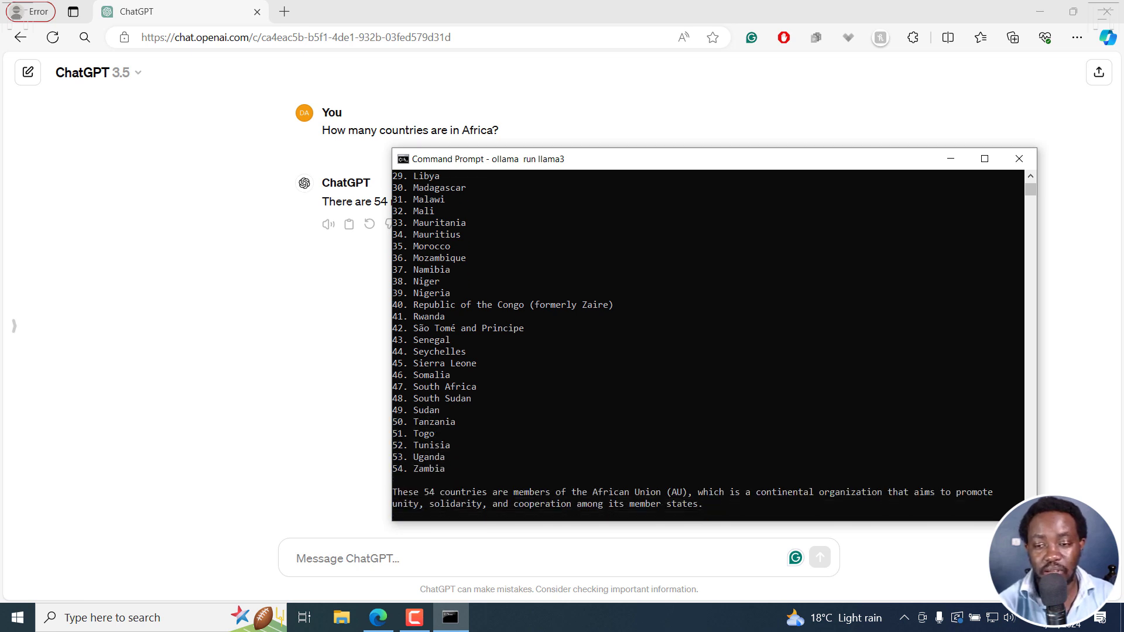
scroll(901, 456, "down", 2)
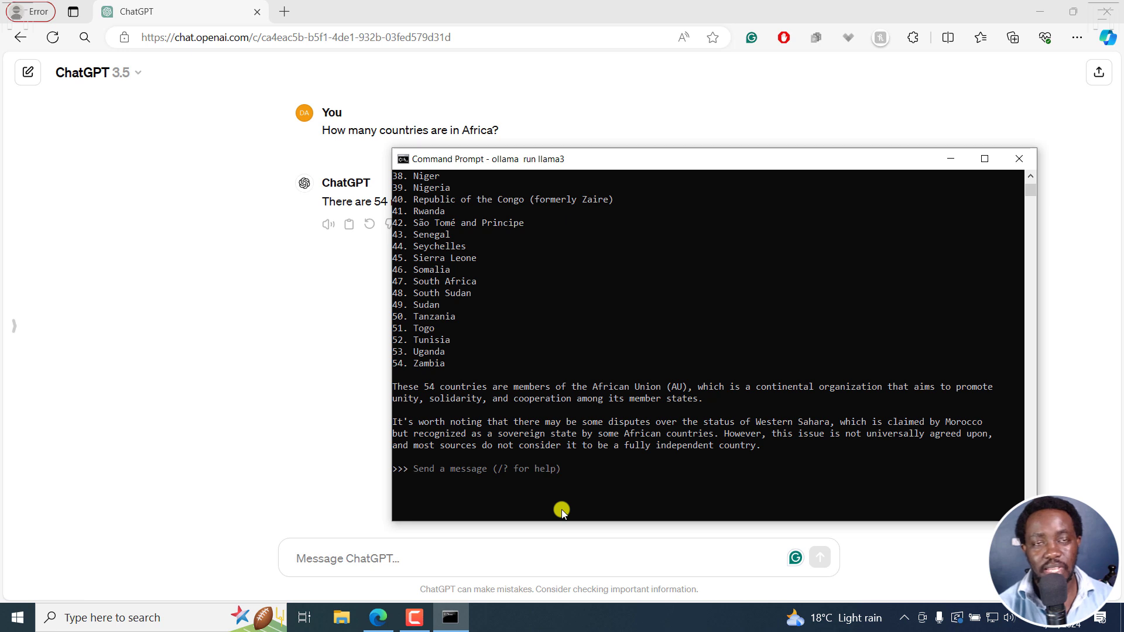
- Ask Llama 3 to translate "Good Morning" into Swahili
type("Translate ")
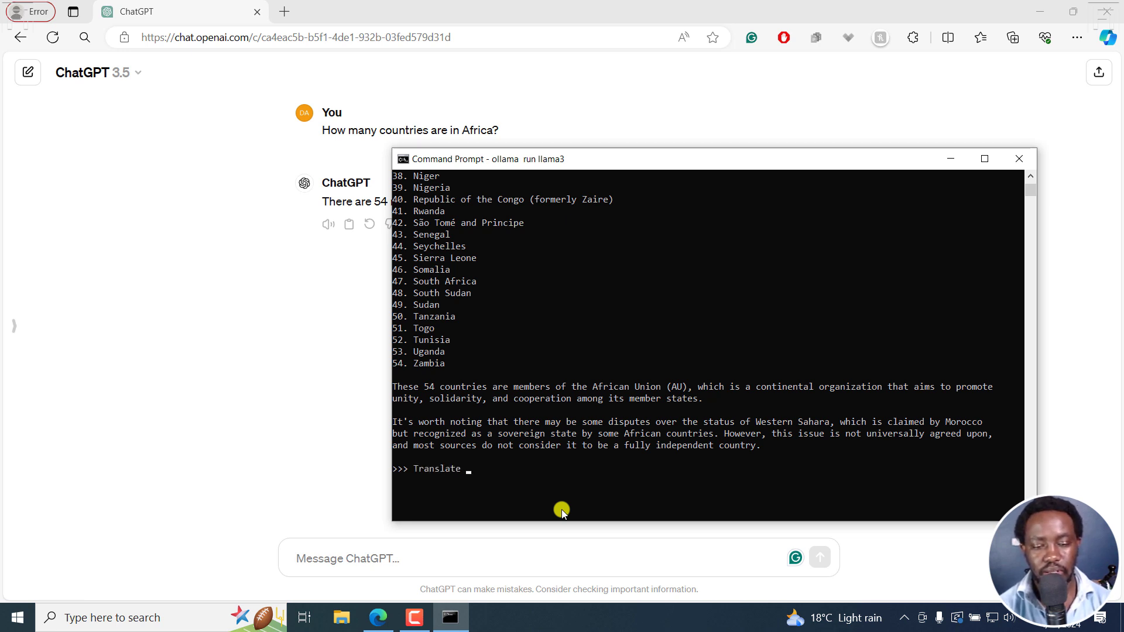
type("into Swa")
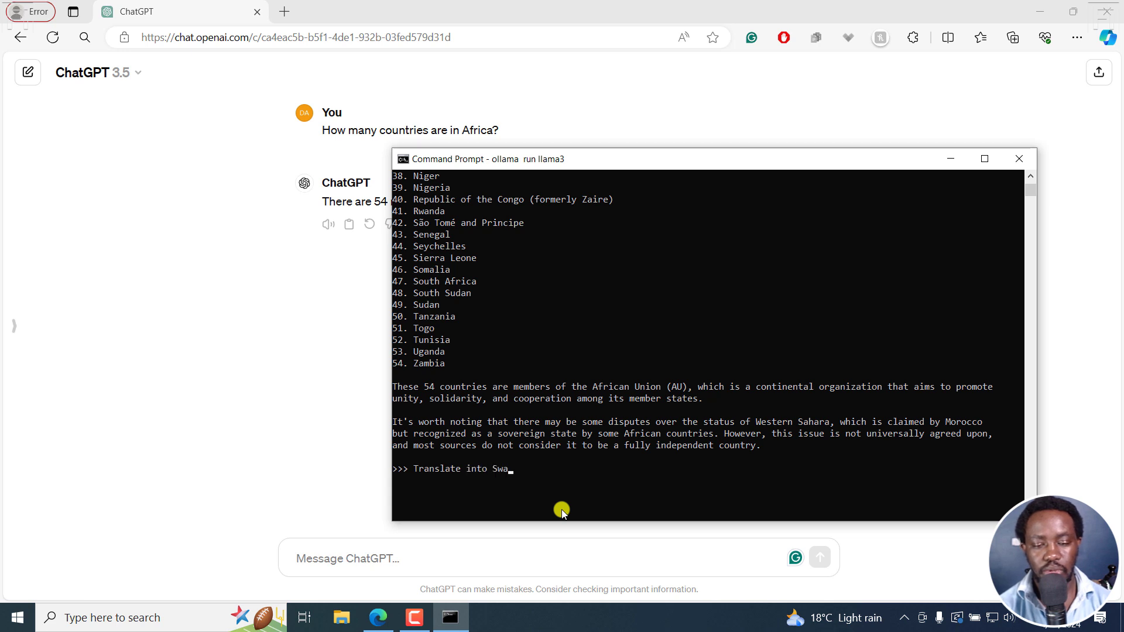
type("hili ")
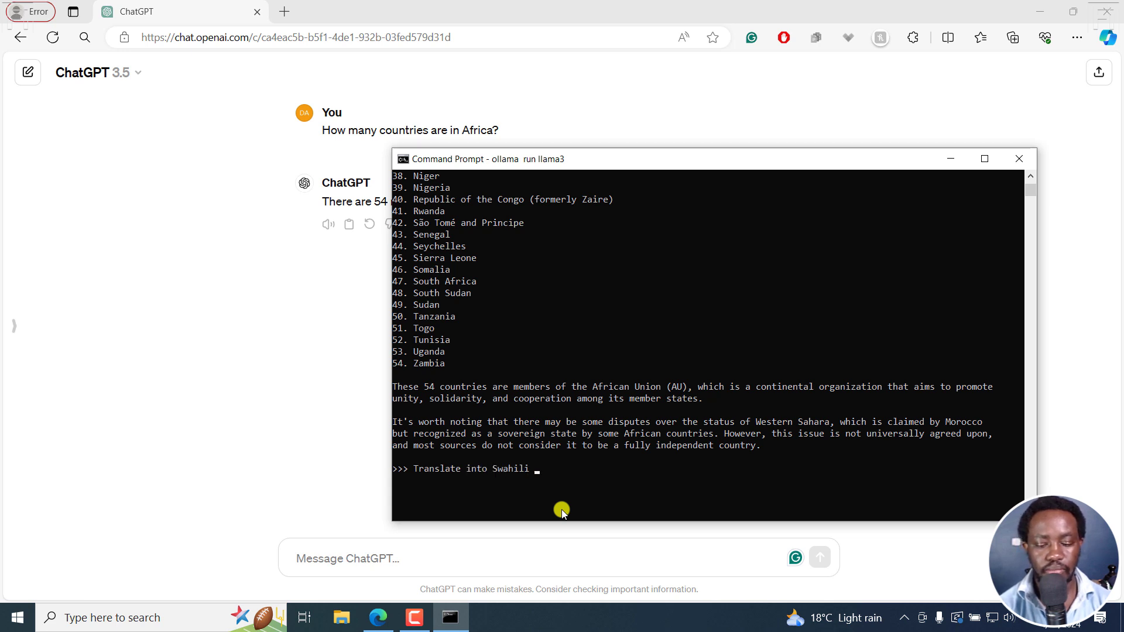
type("\"Good")
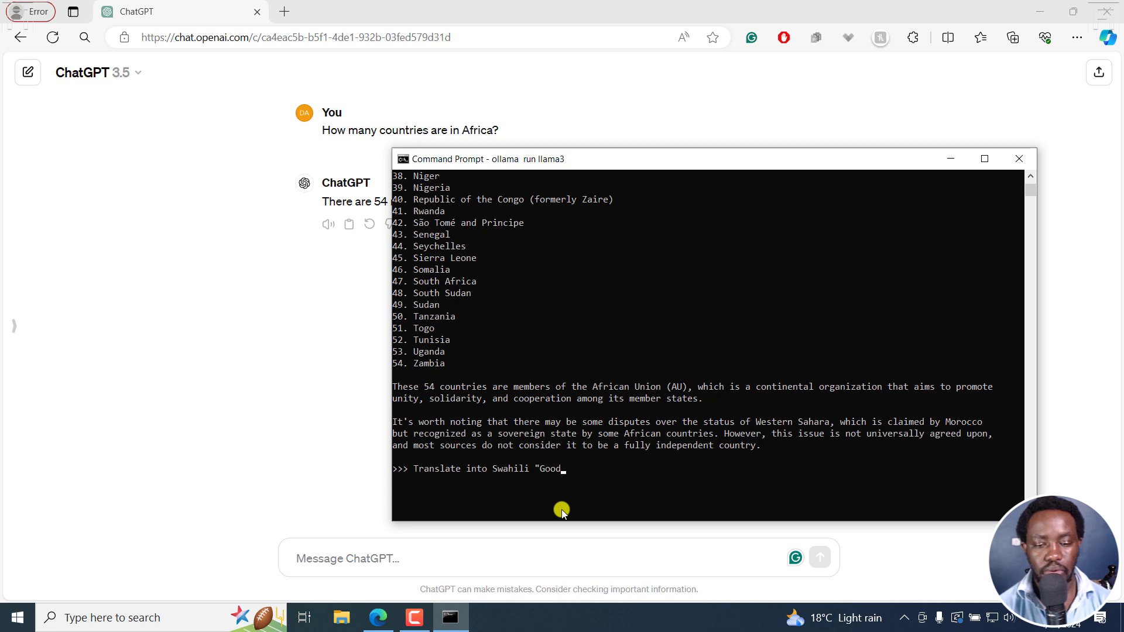
type(" Morn")
scroll(561, 509, "up", 1)
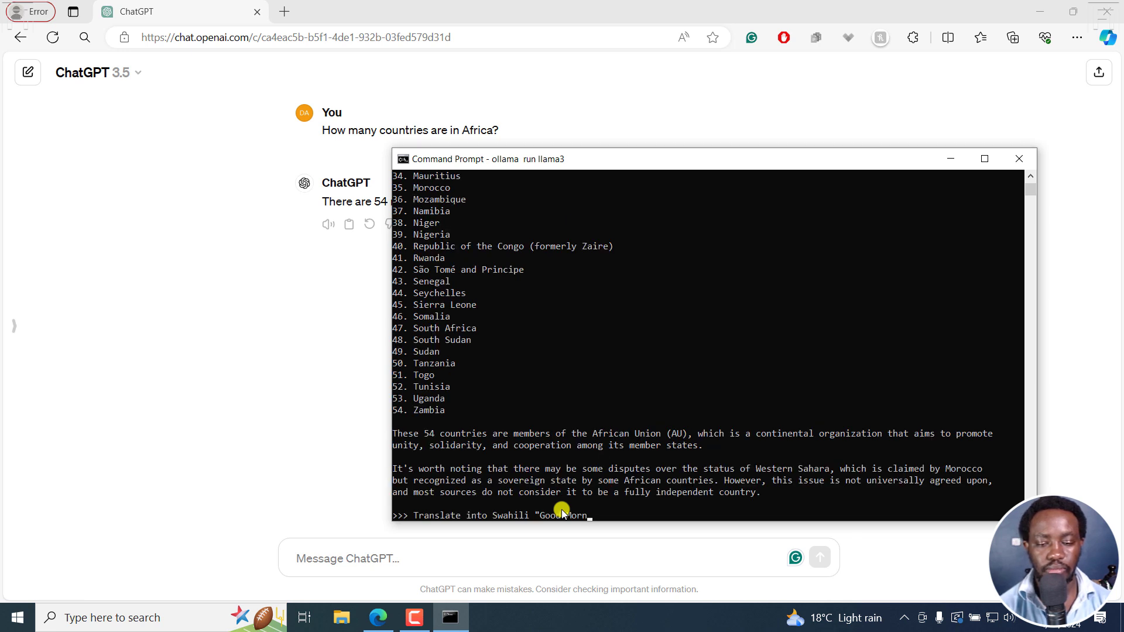
type("ing\"")
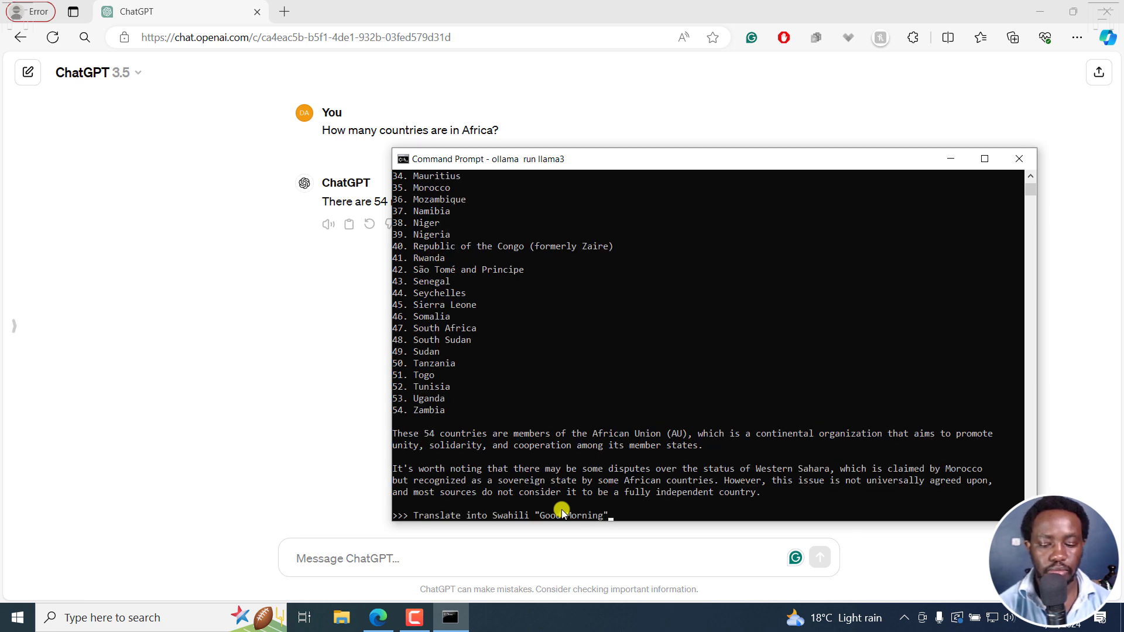
key("Return")
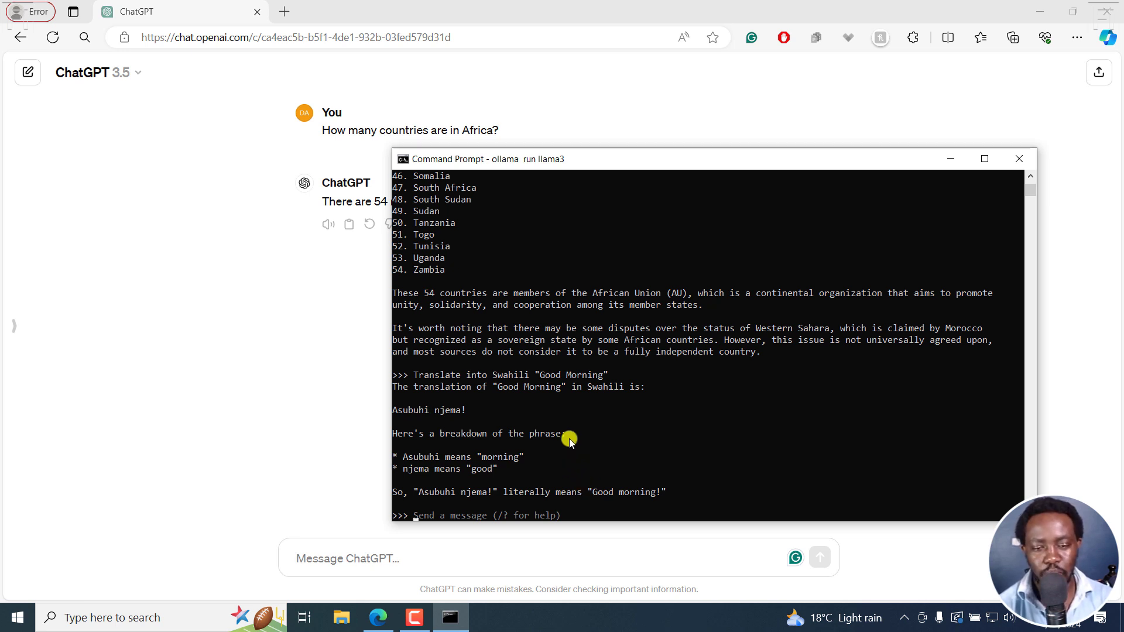
- Send ChatGPT the same Swahili "Good Morning" request, then bring the Llama 3 console forward
left_click(353, 561)
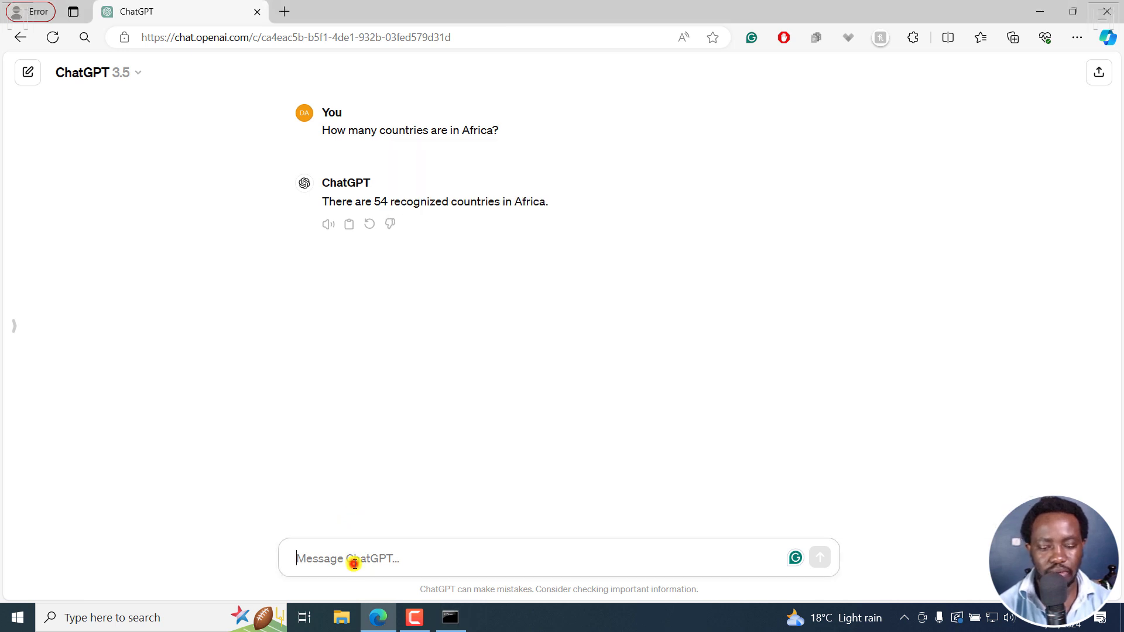
type("Translate into Swahili \" Good Morning\"")
key("Return")
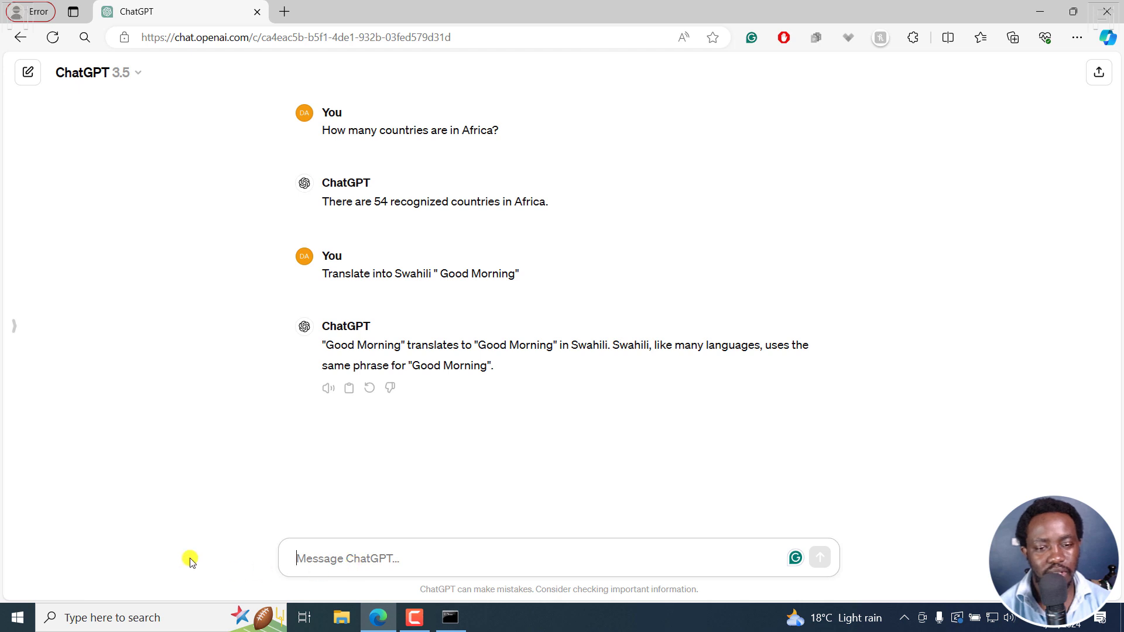
left_click(450, 618)
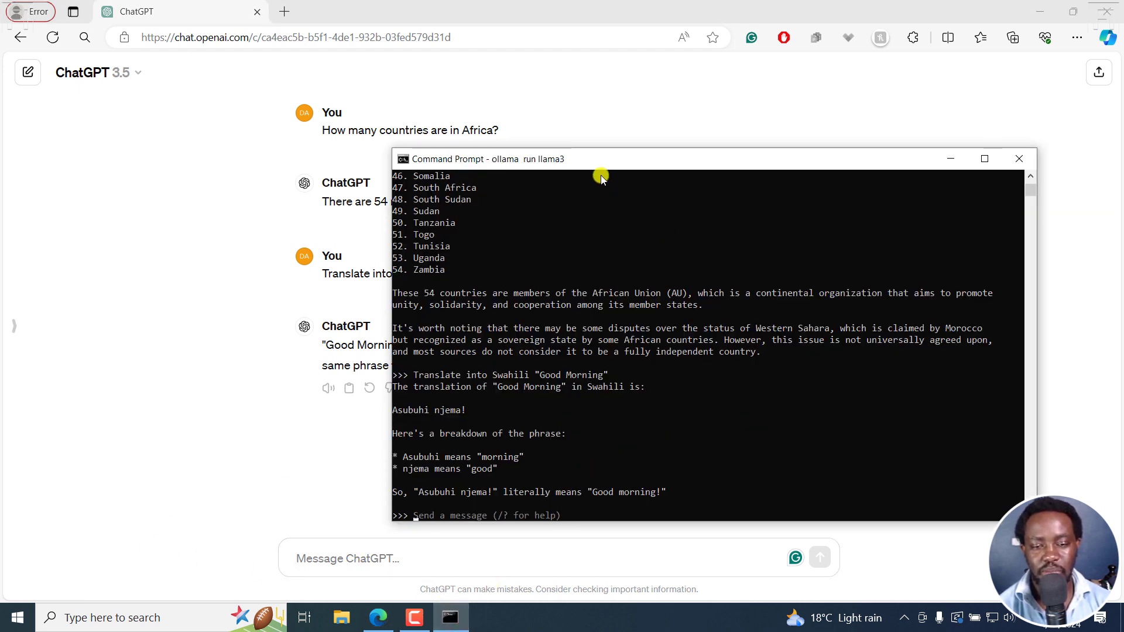
- Move the console up and right and start a new empty ChatGPT chat
left_click_drag(582, 156, 686, 135)
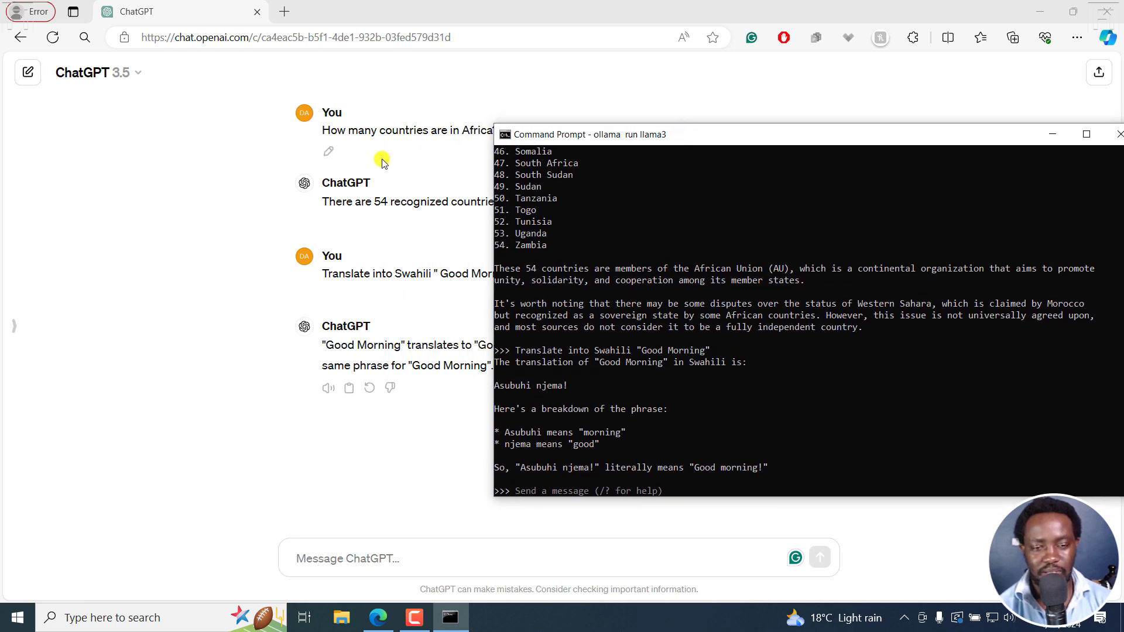
left_click(29, 74)
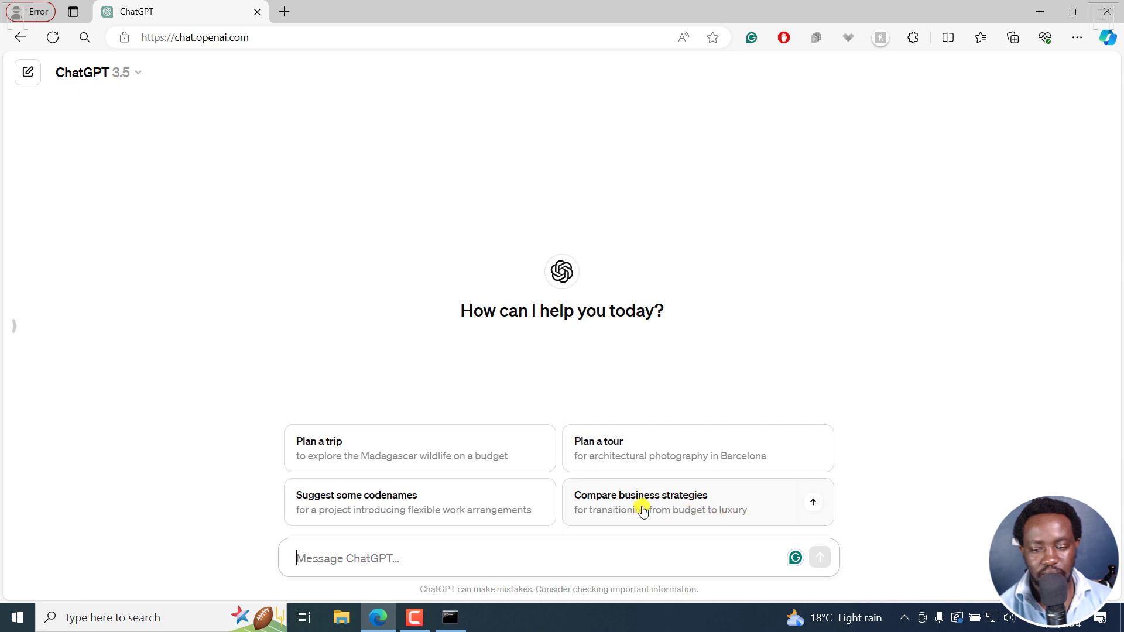
- Send ChatGPT the suggested budget-versus-luxury business strategy comparison prompt
left_click(660, 505)
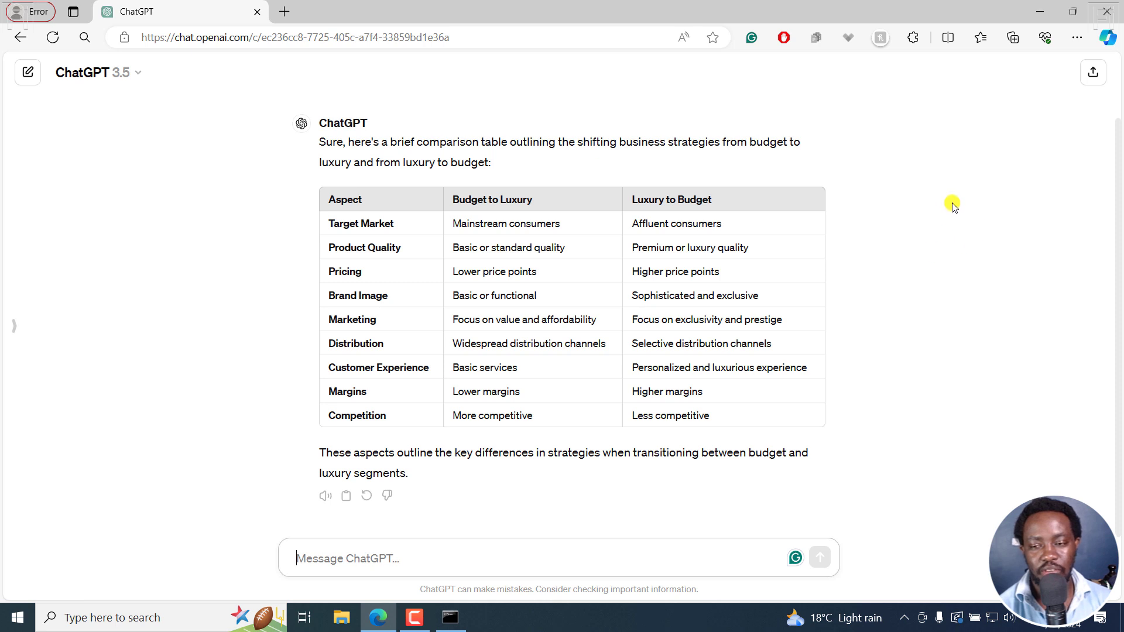
scroll(1118, 184, "up", 1)
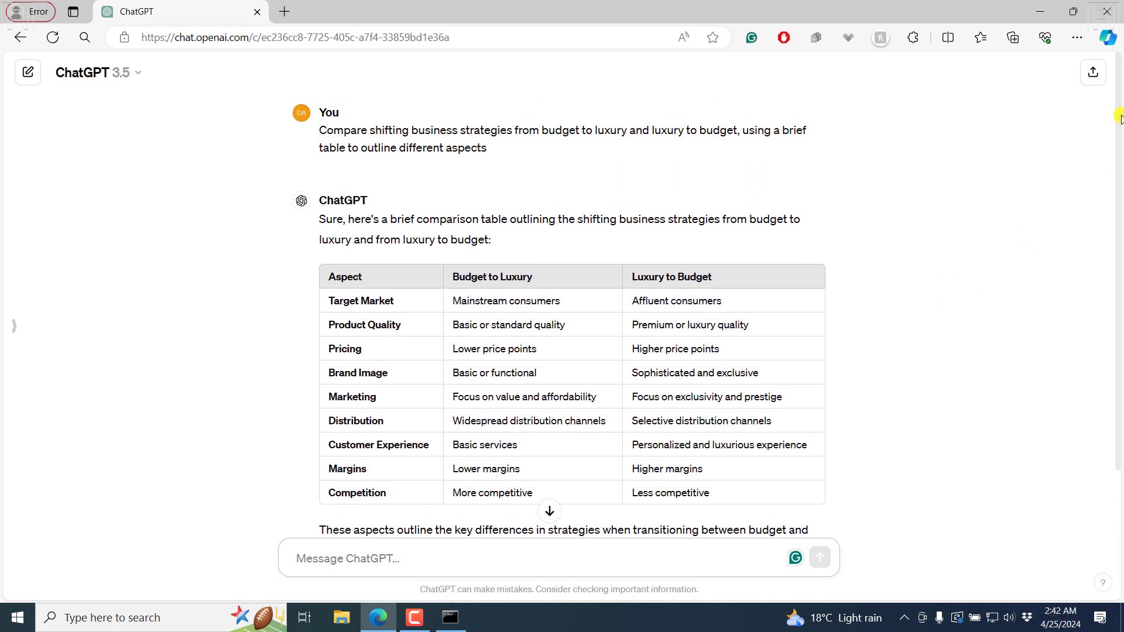
- Give Llama 3 the same prompt comparing budget-to-luxury and luxury-to-budget strategy shifts
left_click(457, 619)
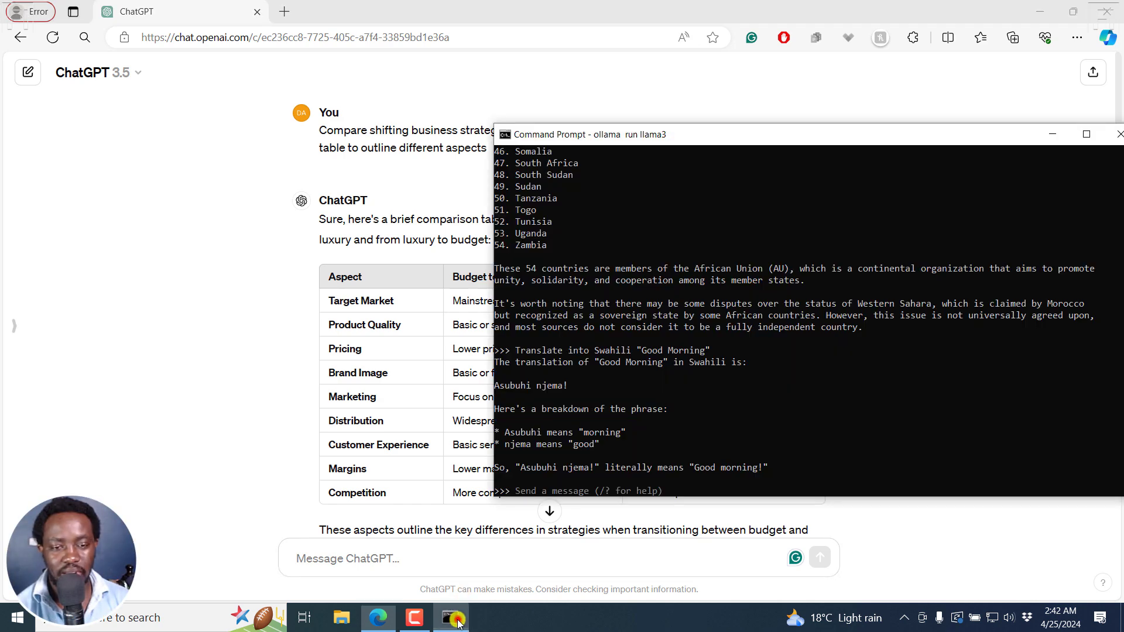
left_click_drag(626, 141, 580, 211)
type("Compare shifting business strategies from budget to luxury and luxury to budget using a brief table to outline different aspects")
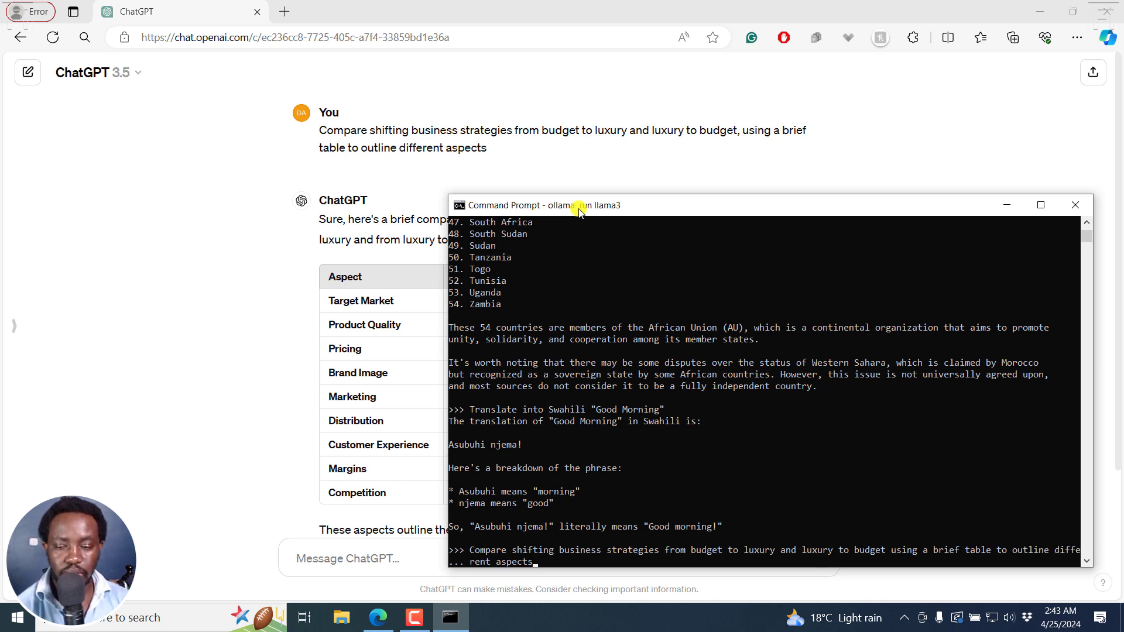
left_click_drag(580, 209, 521, 118)
key("Return")
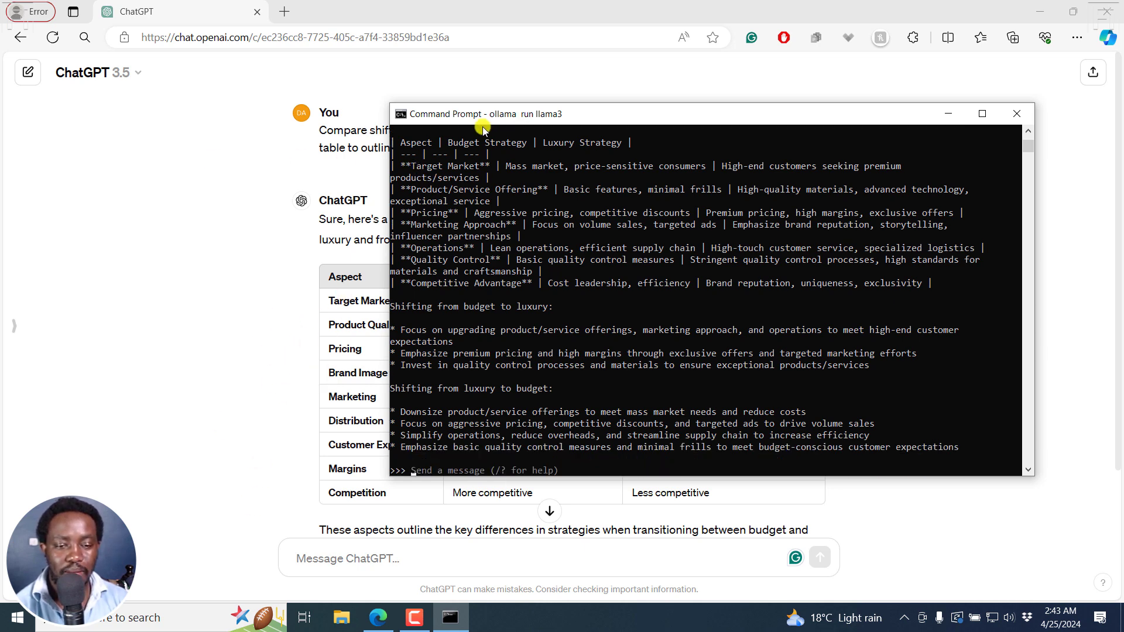
- Place the Llama 3 console to the right of ChatGPT's nine-row comparison table
left_click_drag(483, 116, 525, 313)
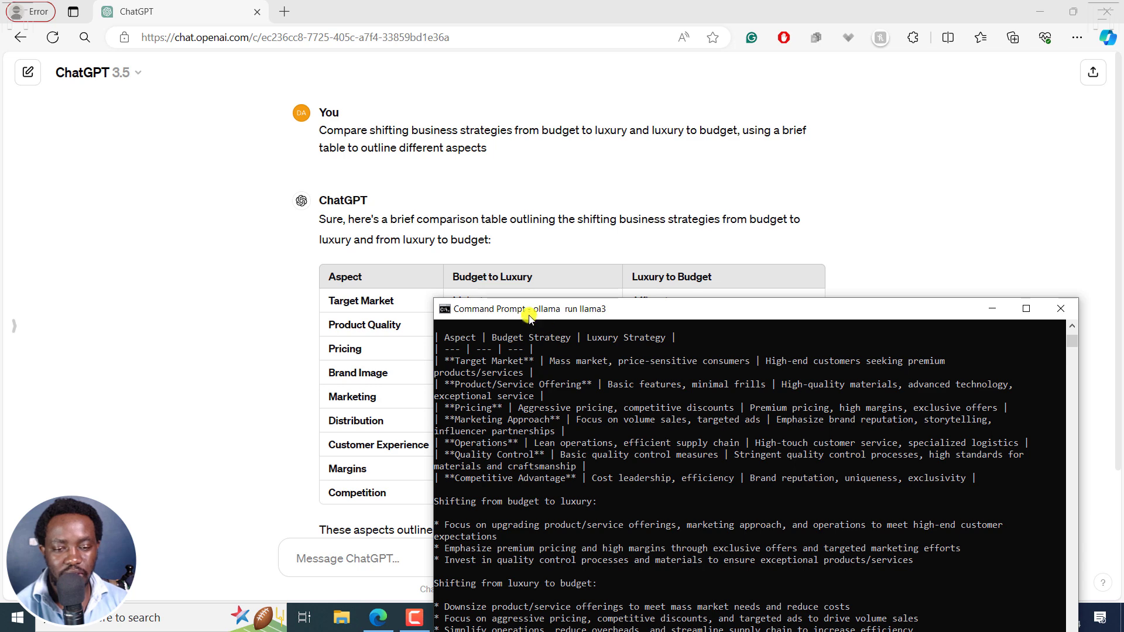
left_click_drag(593, 308, 581, 161)
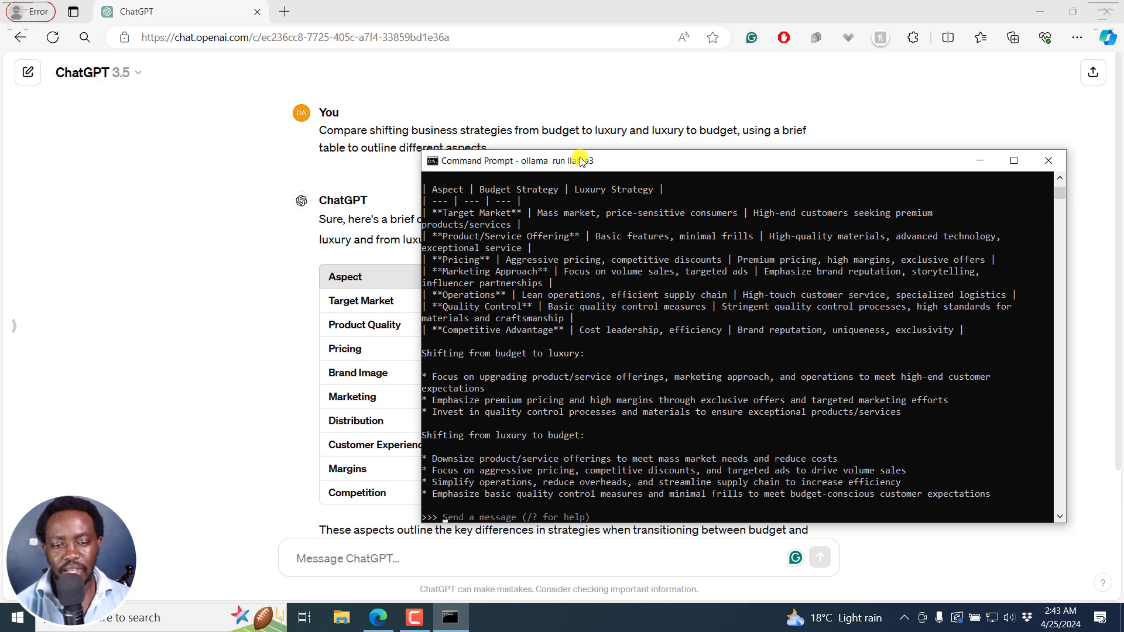
left_click_drag(581, 159, 726, 158)
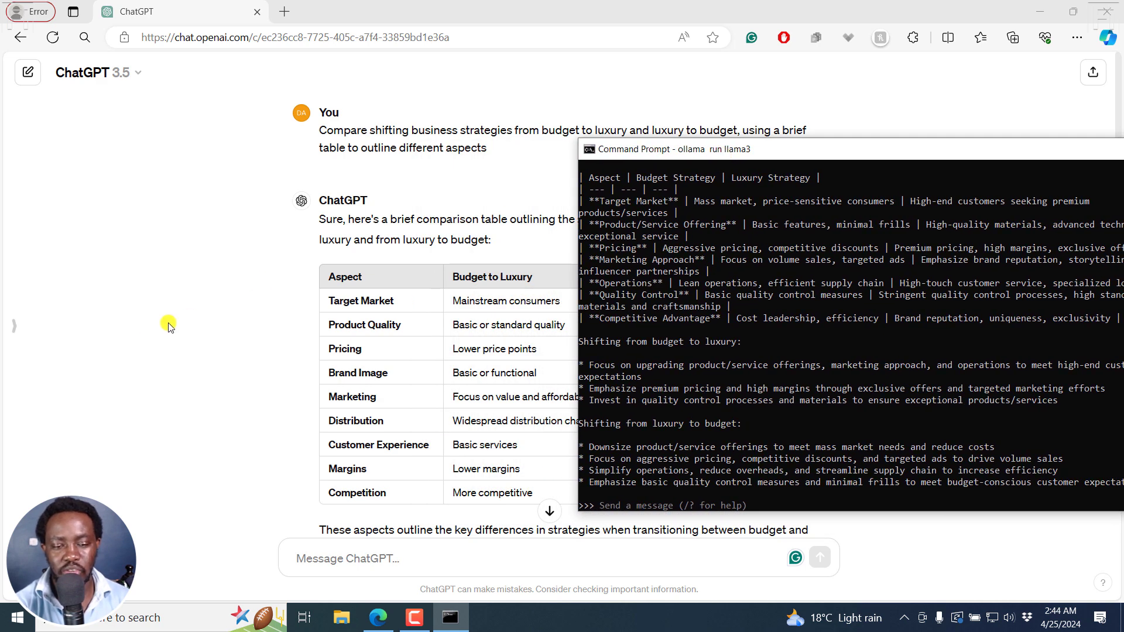
- Review ChatGPT's comparison table, then centre the Llama 3 Command Prompt window over the chat
left_click(149, 337)
scroll(150, 337, "down", 1)
scroll(150, 334, "up", 1)
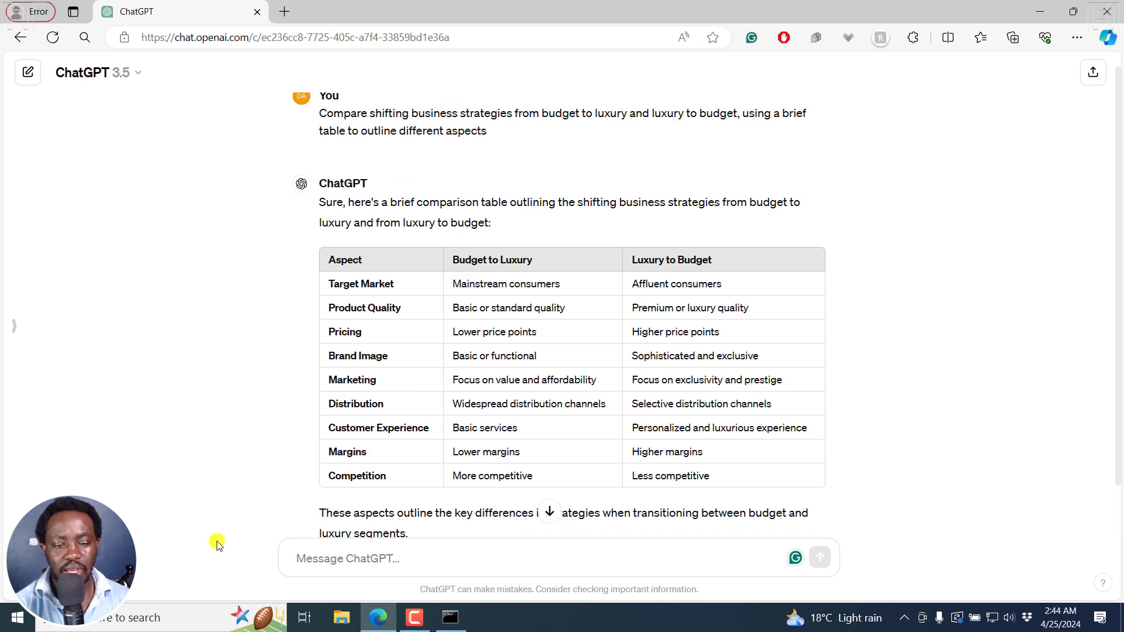
left_click(438, 626)
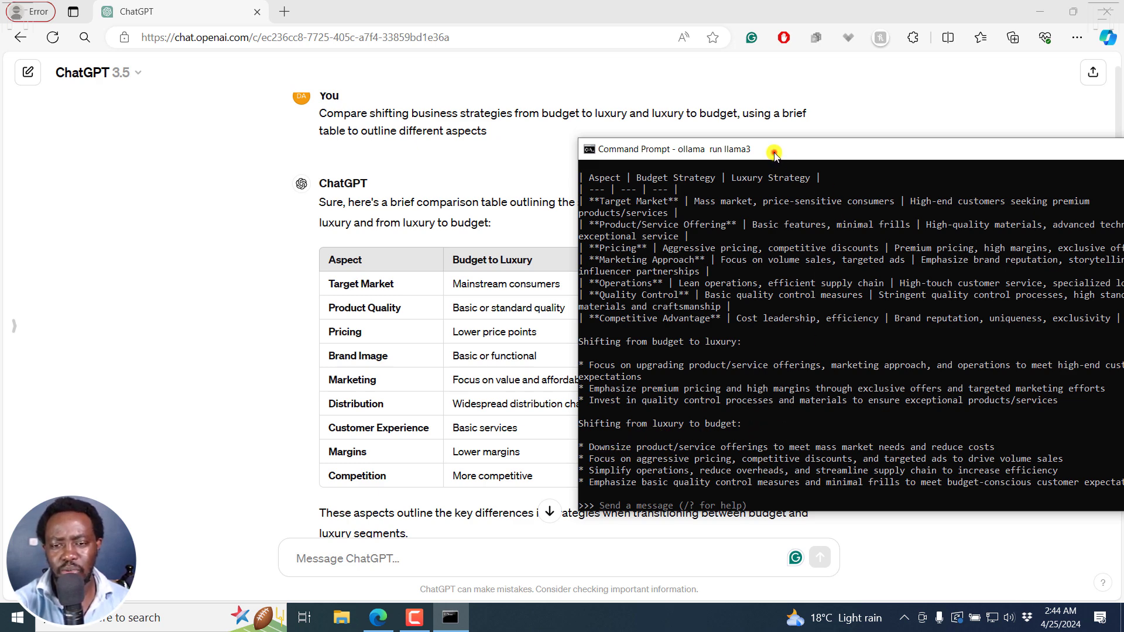
left_click_drag(774, 151, 514, 164)
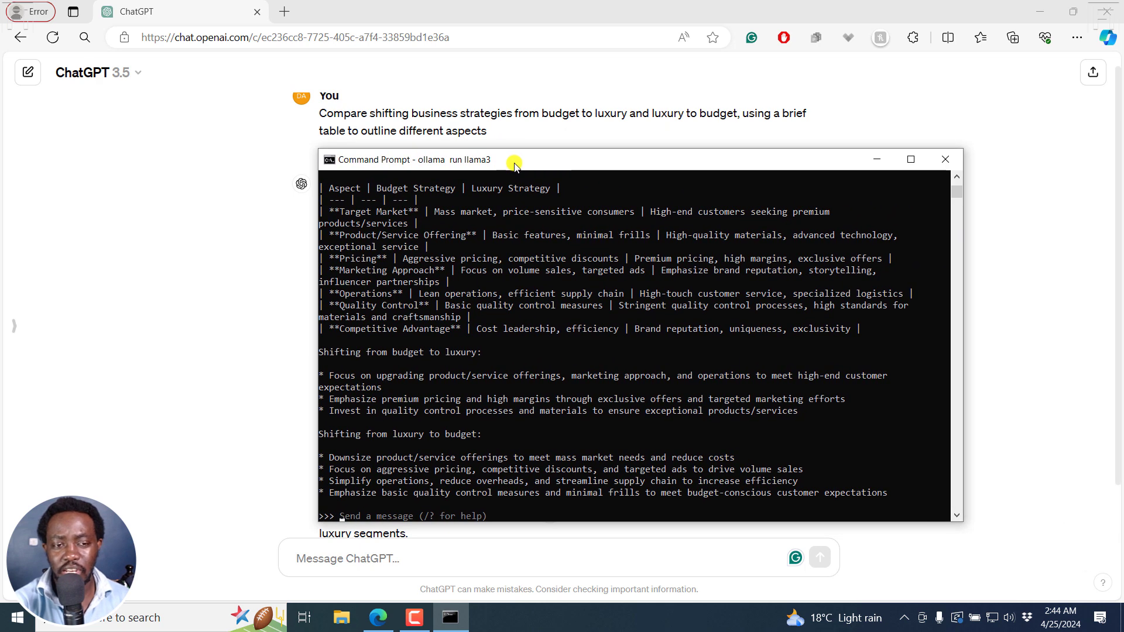